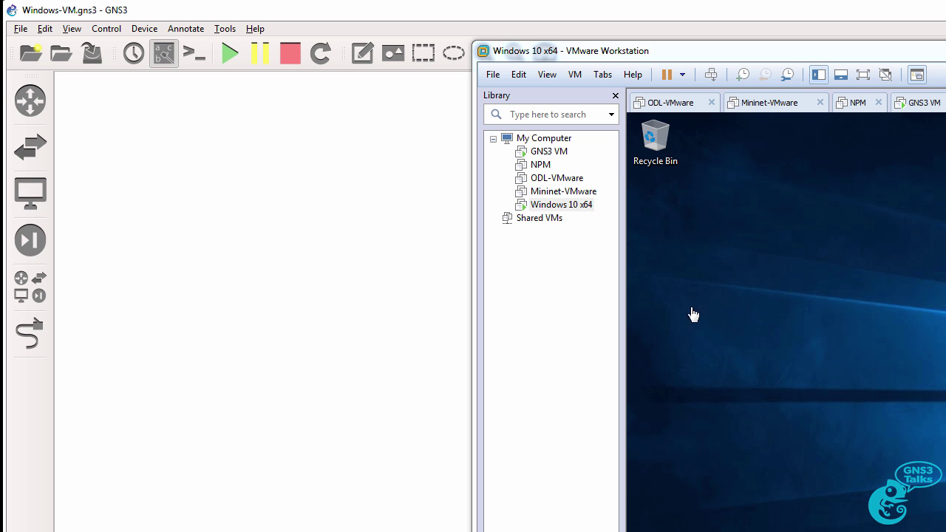
Step: Confirm GNS3's About box shows version 1.5.3, then return to the Windows 10 x64 VM in VMware
left_click(559, 206)
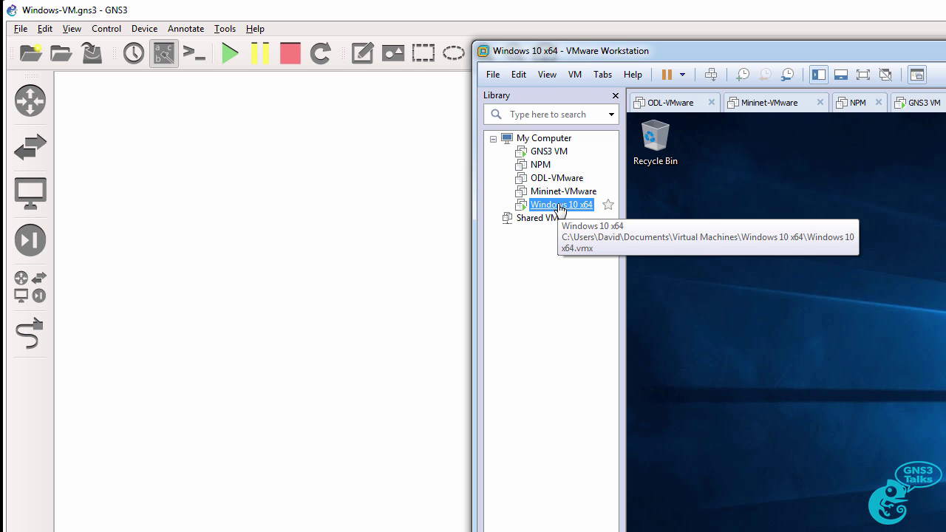
left_click(383, 196)
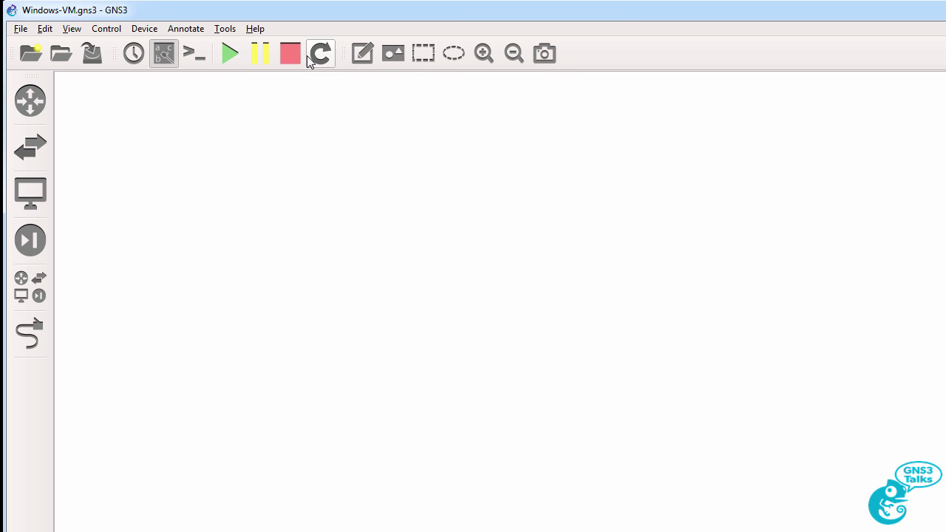
left_click(255, 28)
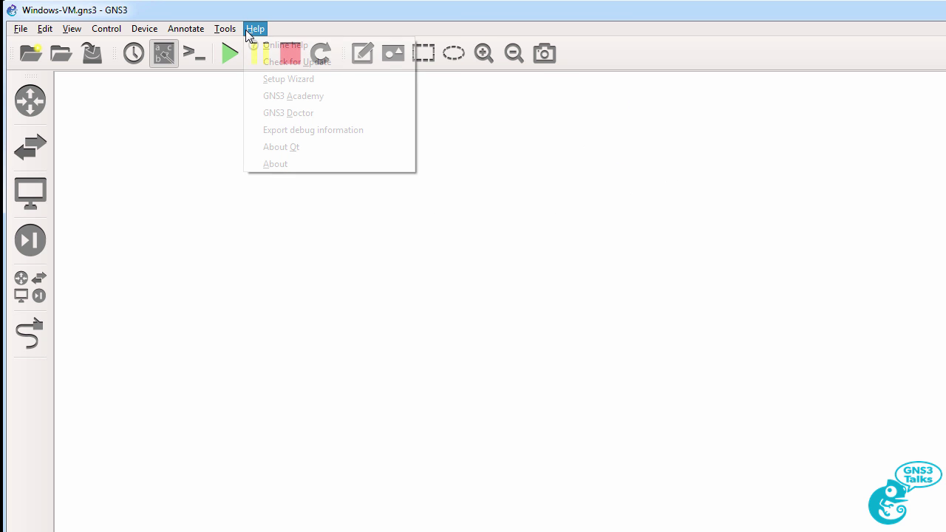
left_click(314, 163)
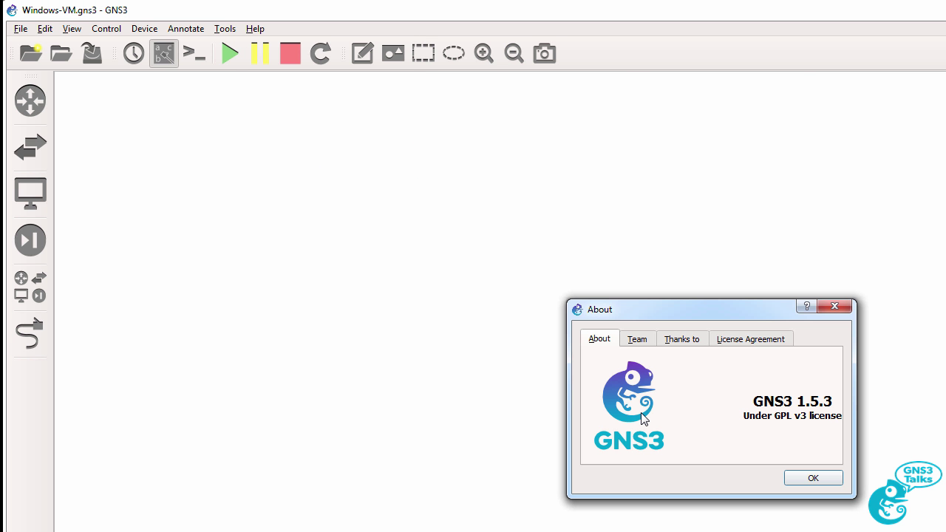
key("alt+Tab")
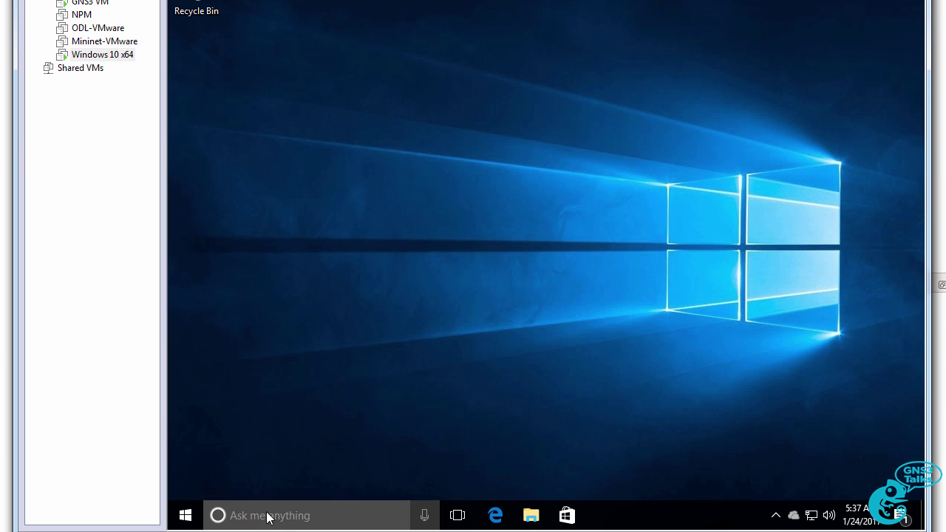
Step: Power off the Windows 10 x64 VM by running shutdown -p in Command Prompt
left_click(268, 515)
type("cmd")
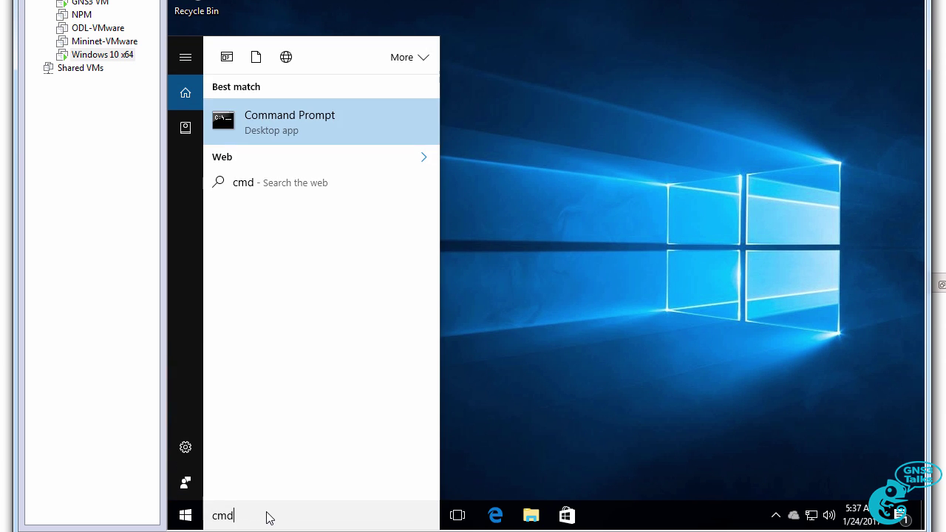
key("Return")
type("shutdown -")
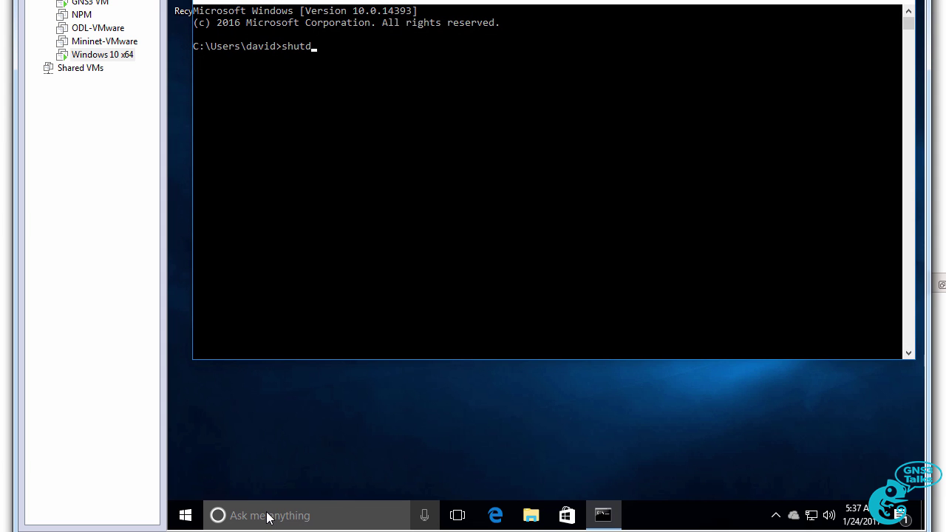
type("p")
key("Return")
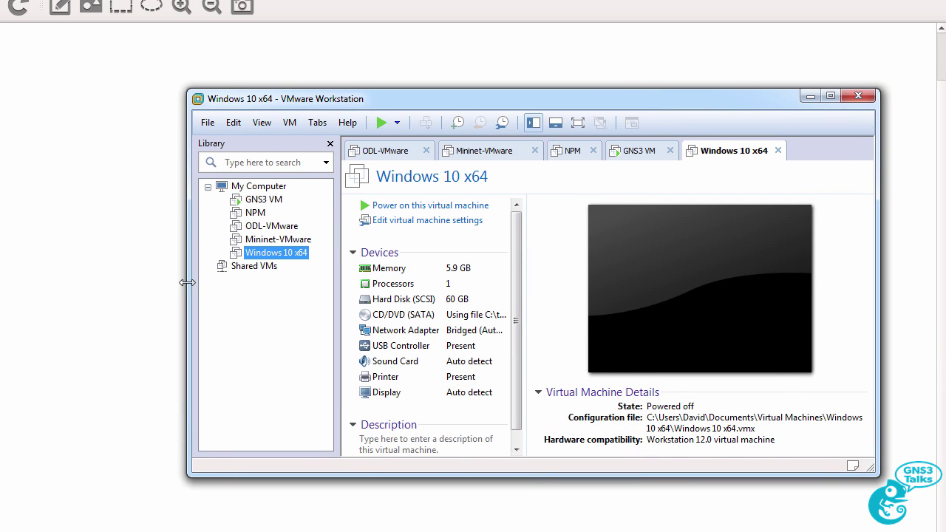
Step: Review the VM's bridged Network Adapter settings and close them unchanged
left_click_drag(184, 277, 11, 288)
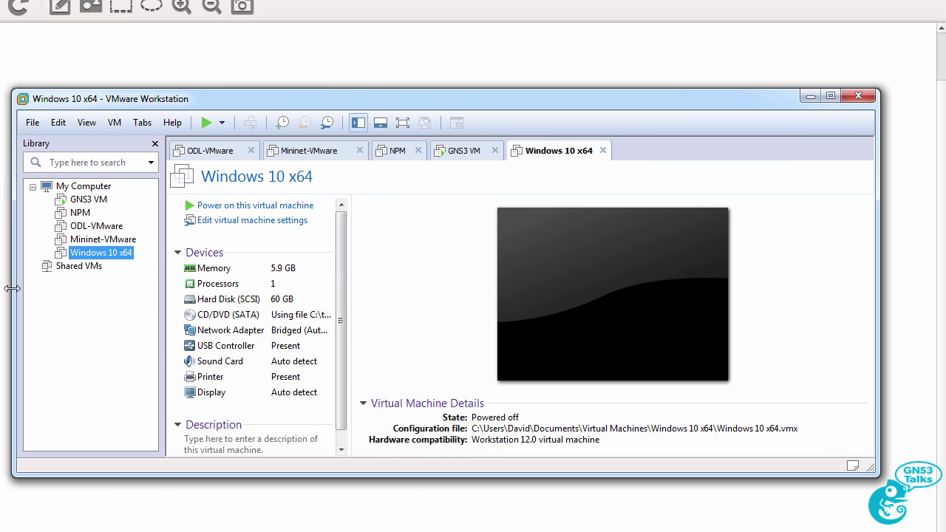
double_click(235, 332)
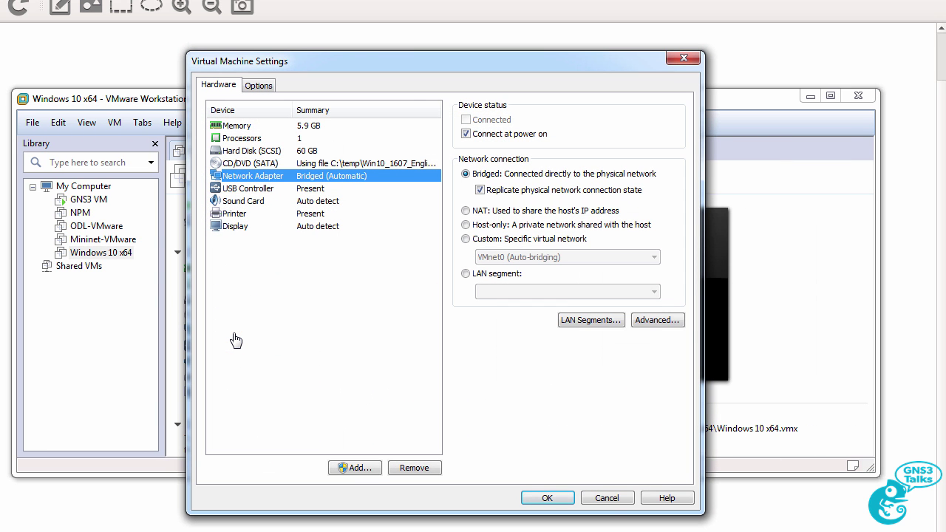
left_click(606, 498)
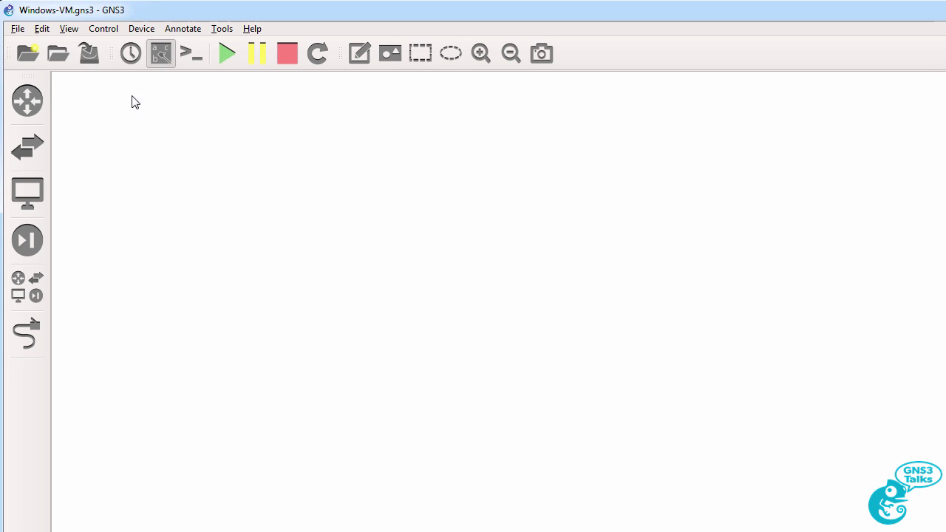
Step: View the VMware Network preferences listing managed interfaces vmnet2 to vmnet11
left_click(42, 29)
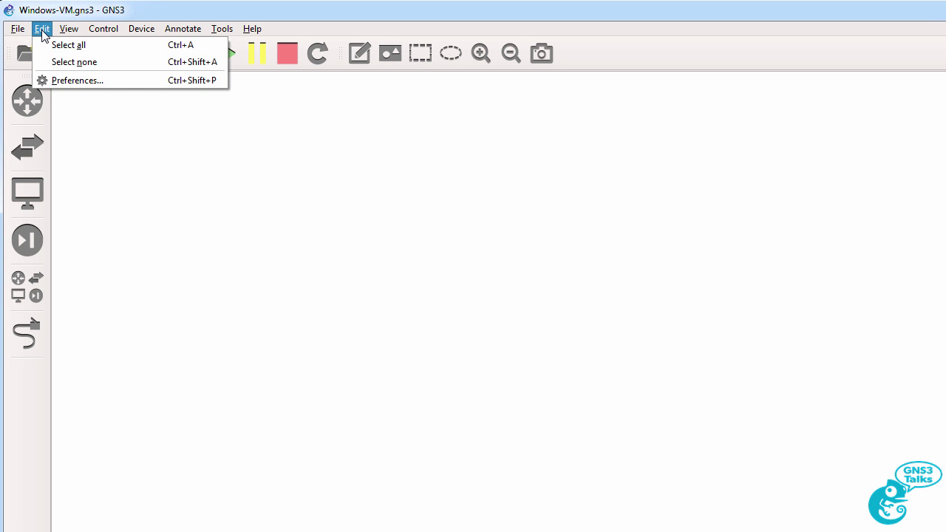
left_click(61, 78)
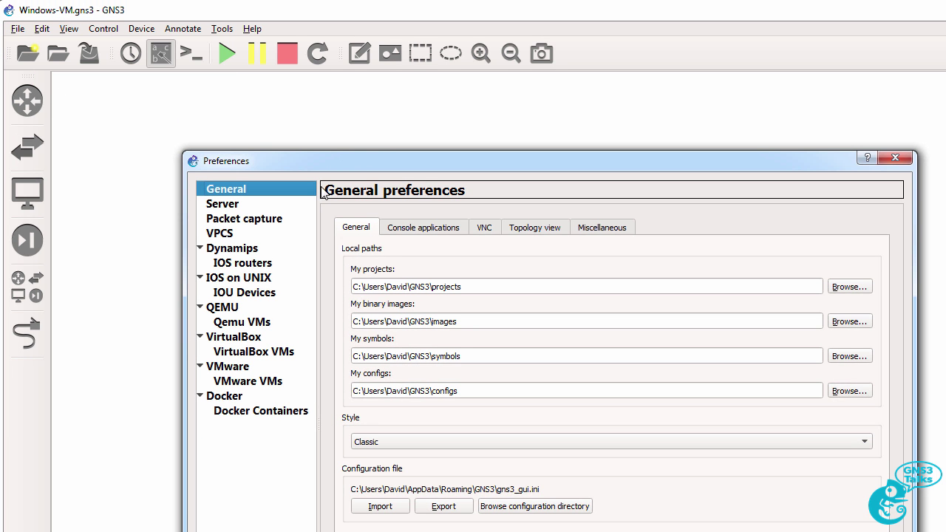
left_click_drag(308, 161, 218, 92)
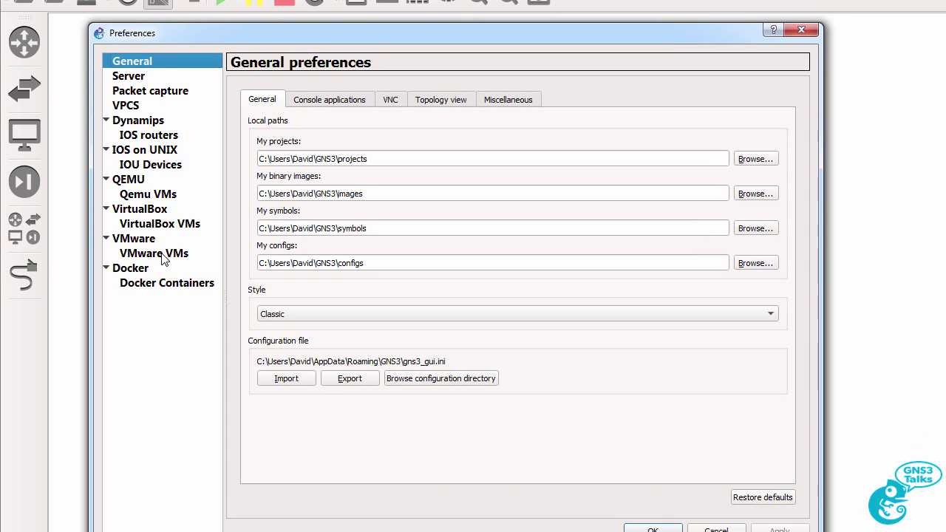
left_click(164, 297)
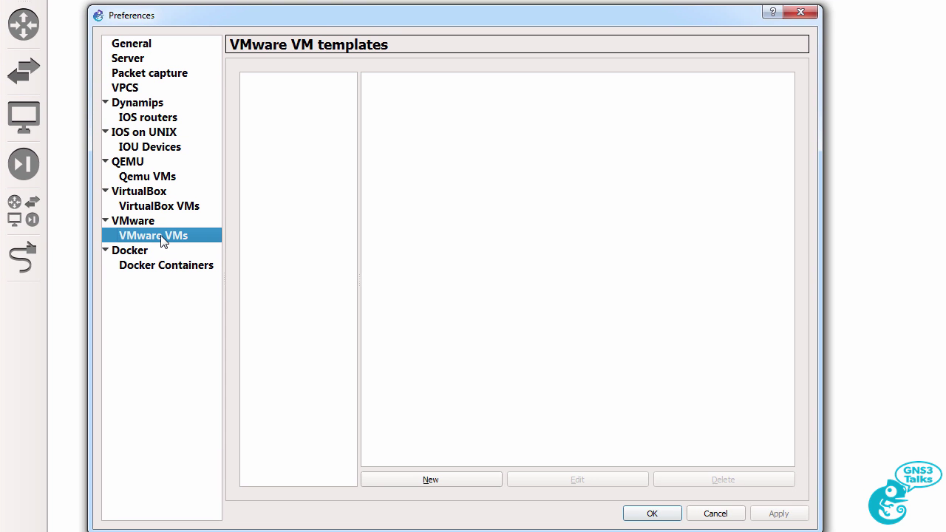
left_click(150, 223)
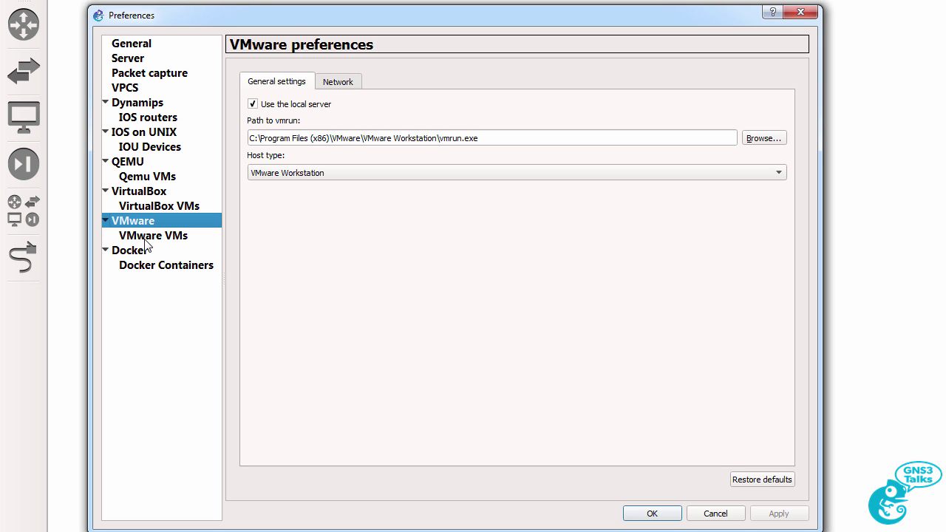
left_click(176, 239)
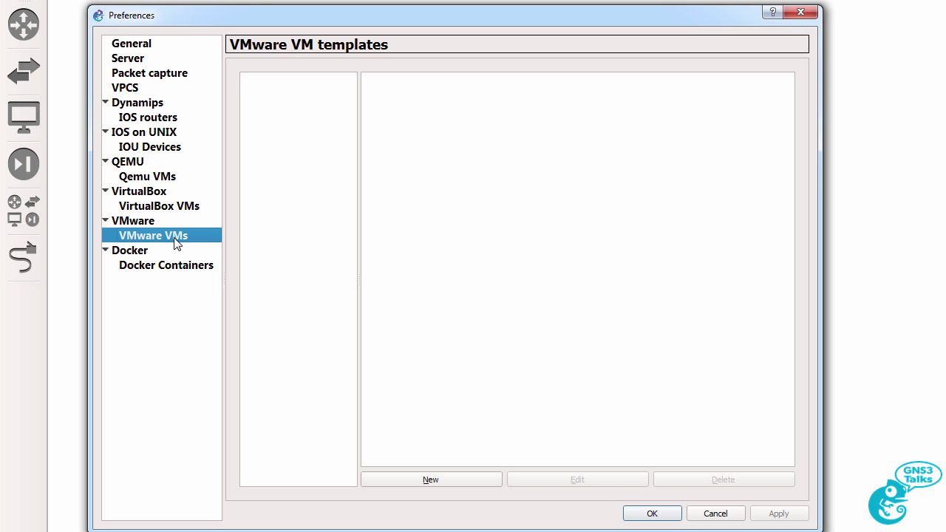
left_click(165, 223)
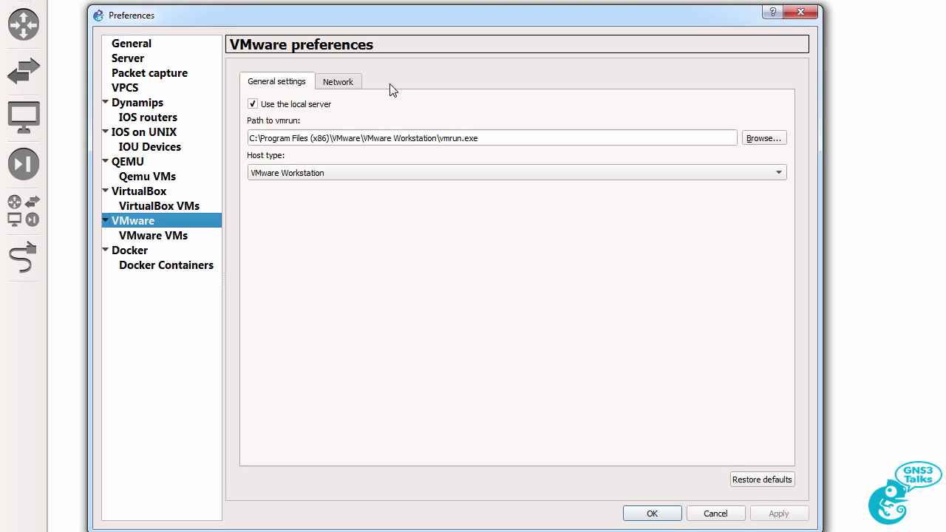
left_click(345, 81)
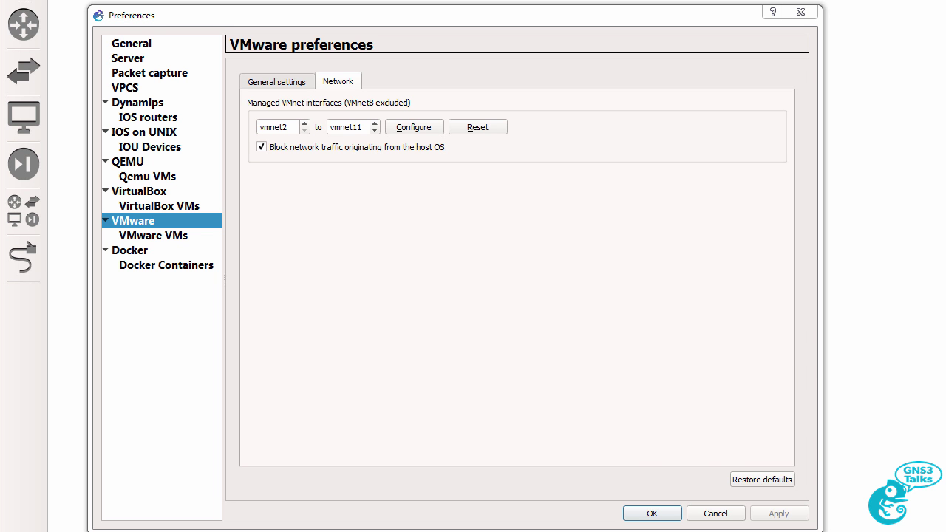
left_click_drag(831, 364, 666, 125)
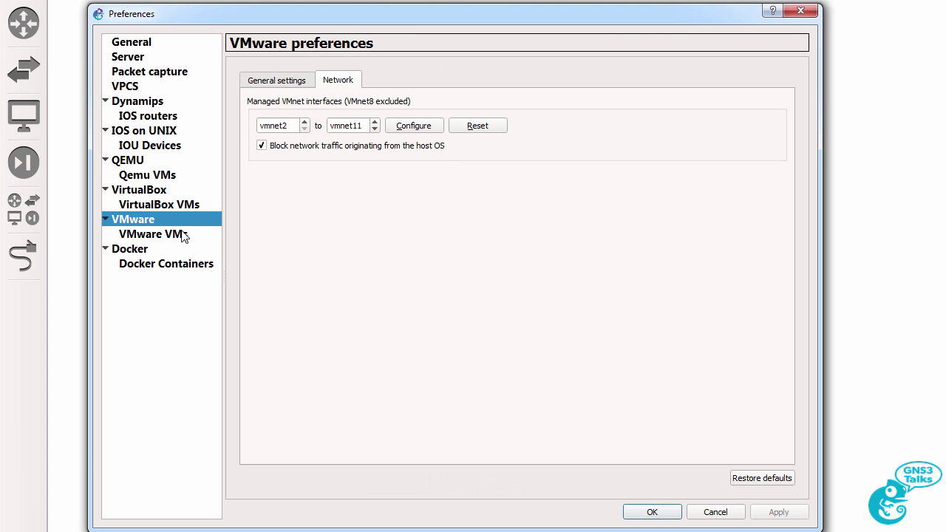
Step: Create a new VMware VM template from the Windows 10 x64 virtual machine
left_click(184, 234)
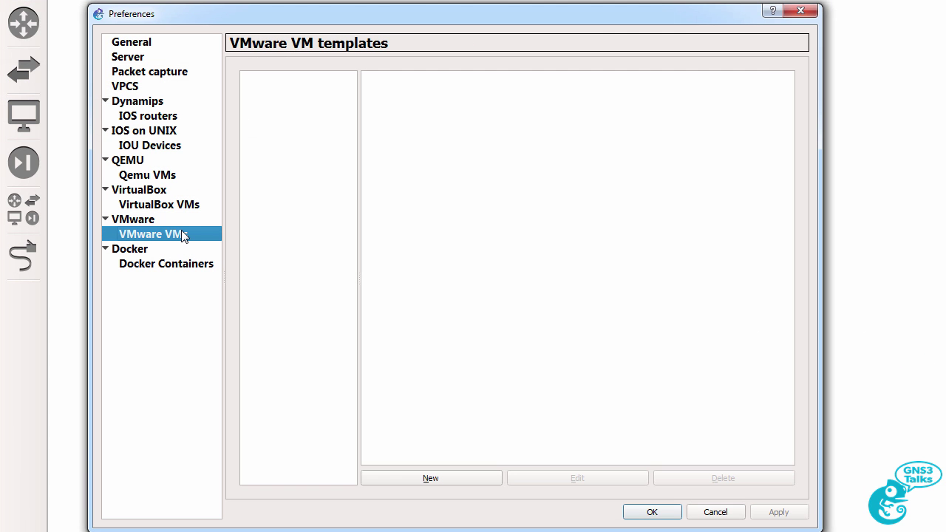
left_click(453, 478)
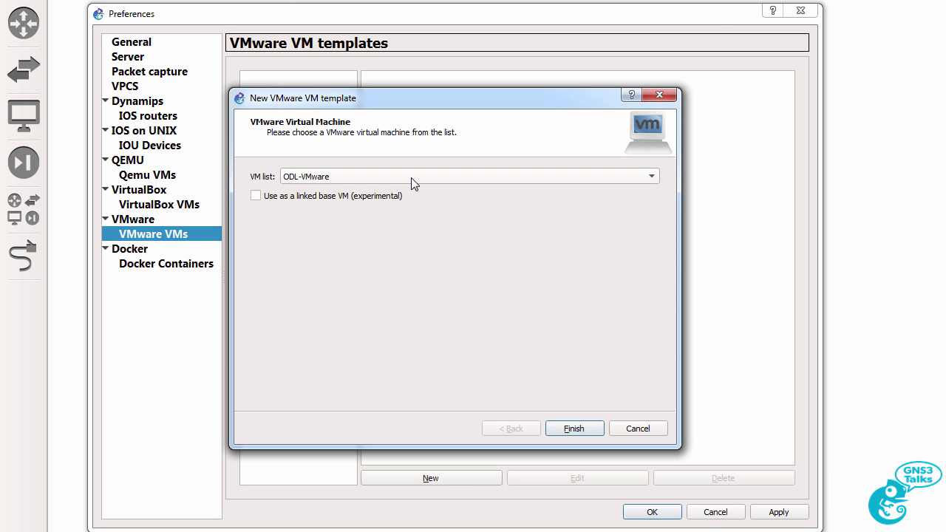
left_click(411, 177)
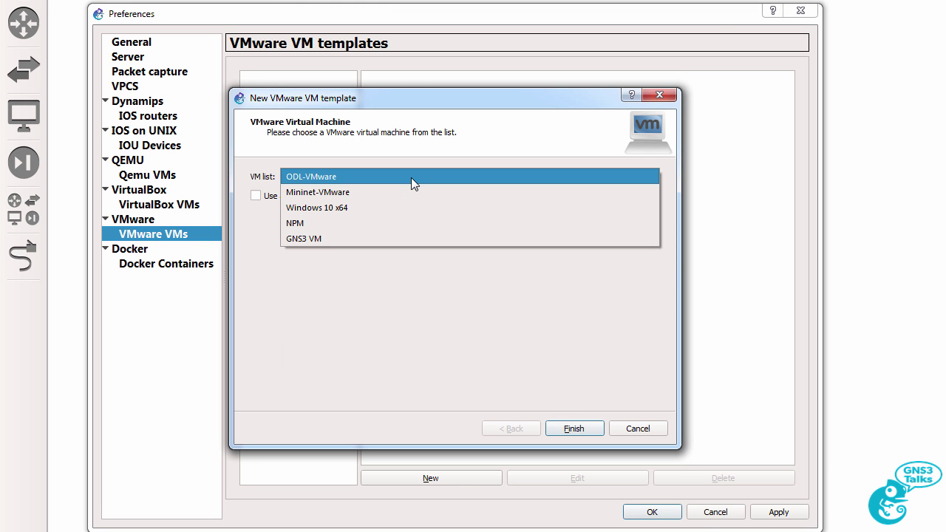
left_click(389, 209)
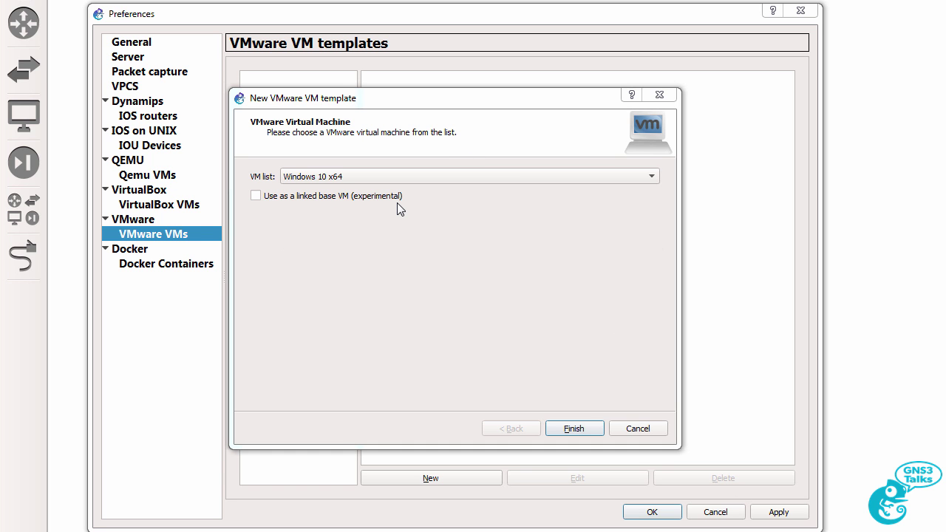
left_click(574, 432)
Step: Let the template use any configured VMware adapter, then save the template and Preferences
left_click(581, 479)
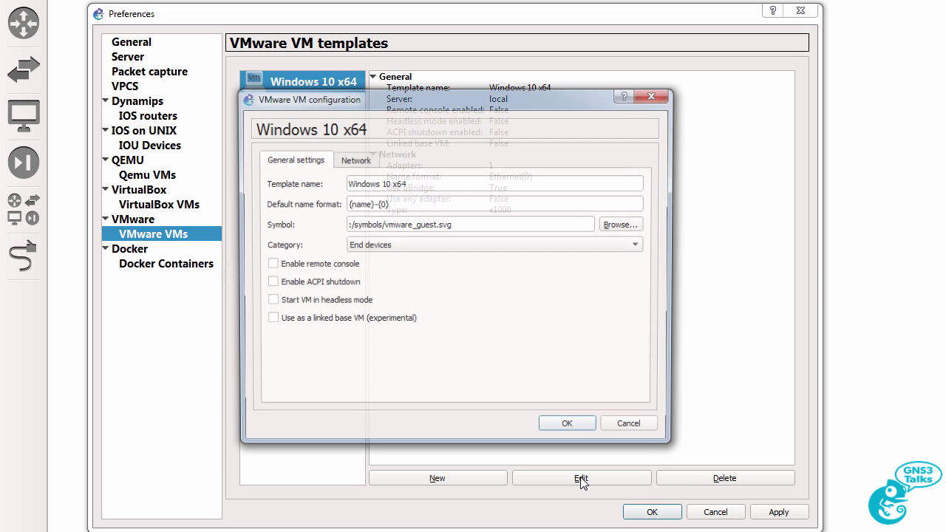
left_click(344, 159)
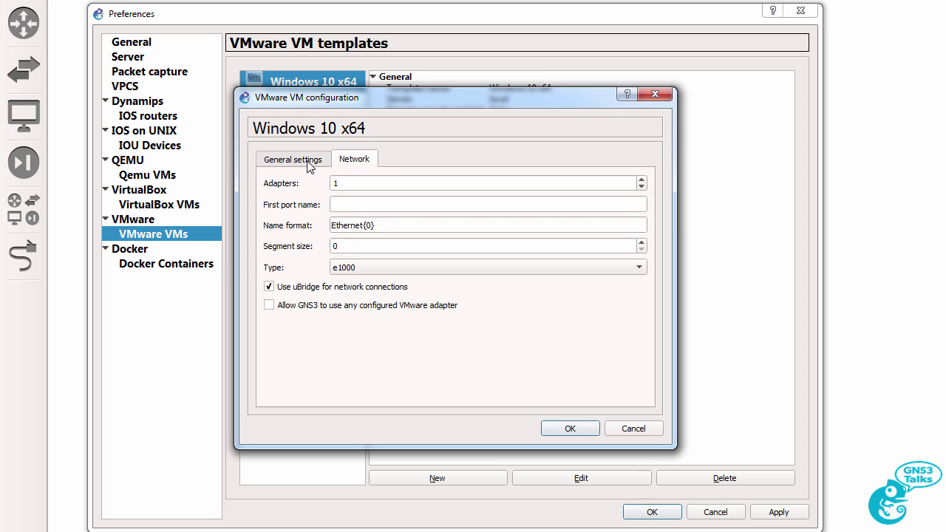
left_click_drag(349, 181, 324, 183)
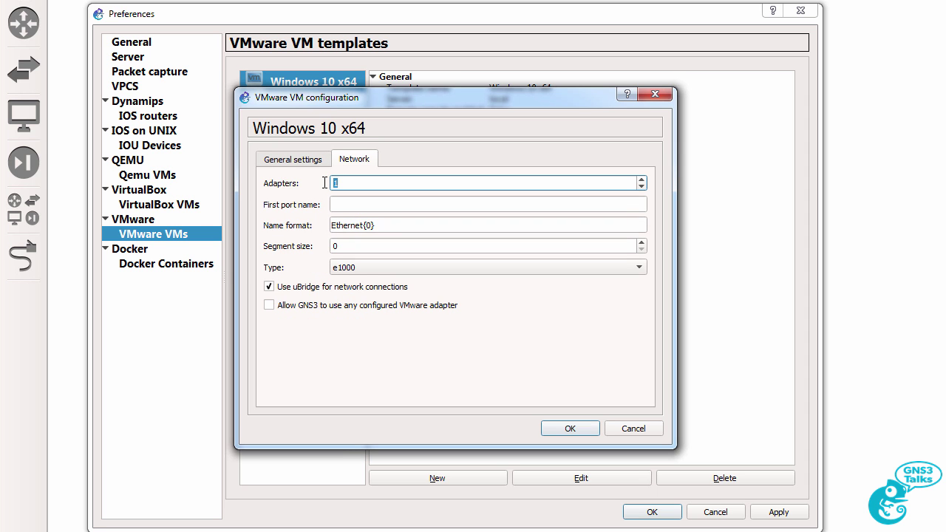
left_click(302, 305)
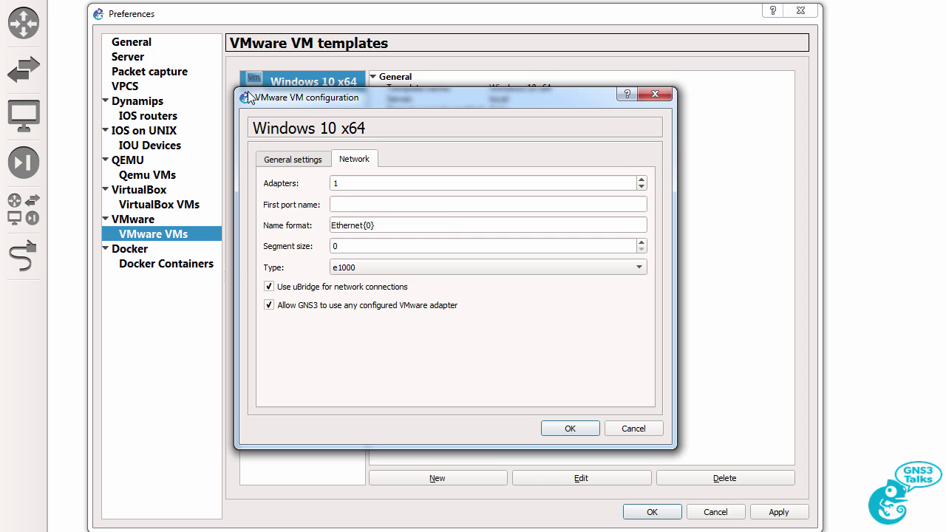
left_click(289, 160)
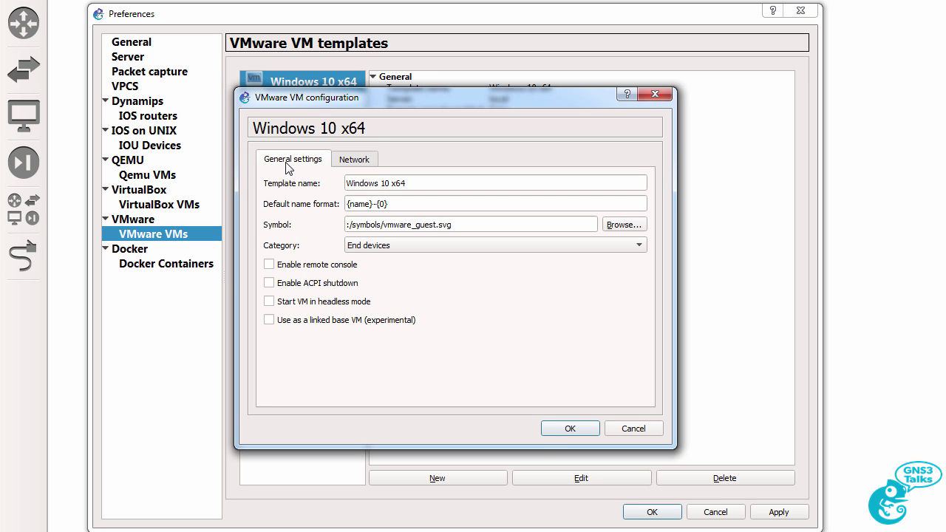
left_click(555, 432)
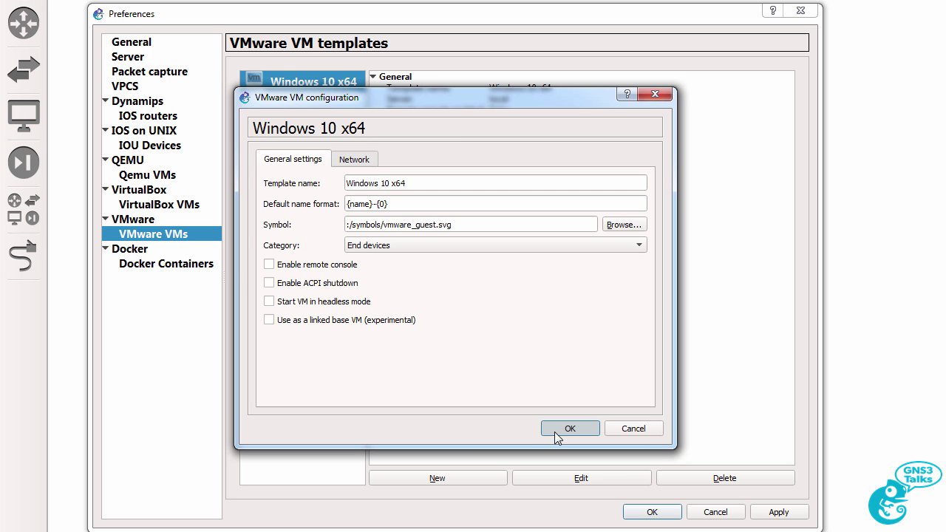
left_click(654, 510)
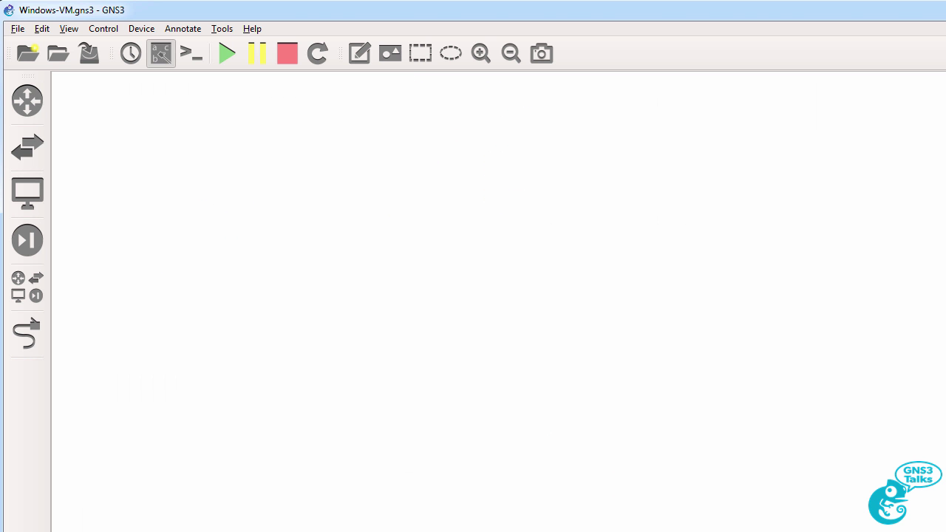
Step: Place the Windows 10 x64 VM and a c3725-VM router R1 on the canvas
left_click(35, 197)
left_click_drag(100, 177, 446, 220)
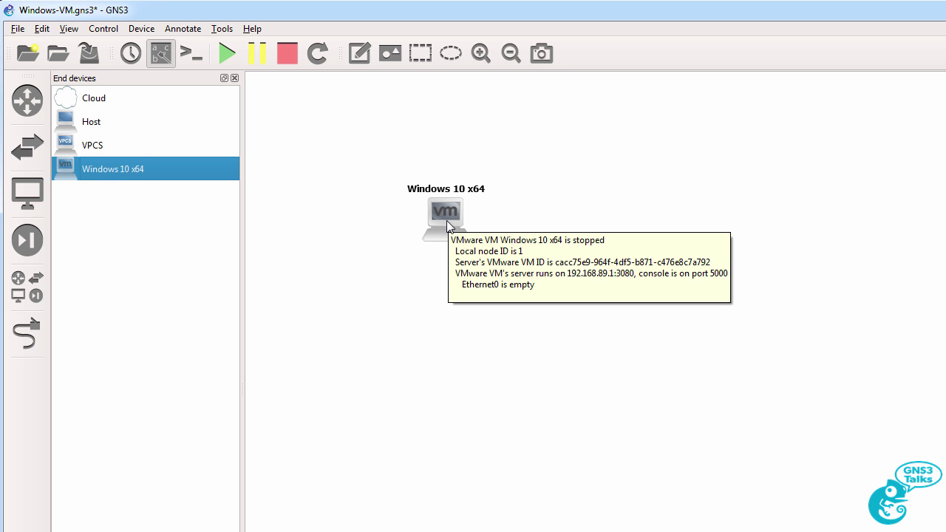
left_click(26, 100)
left_click_drag(106, 126, 642, 220)
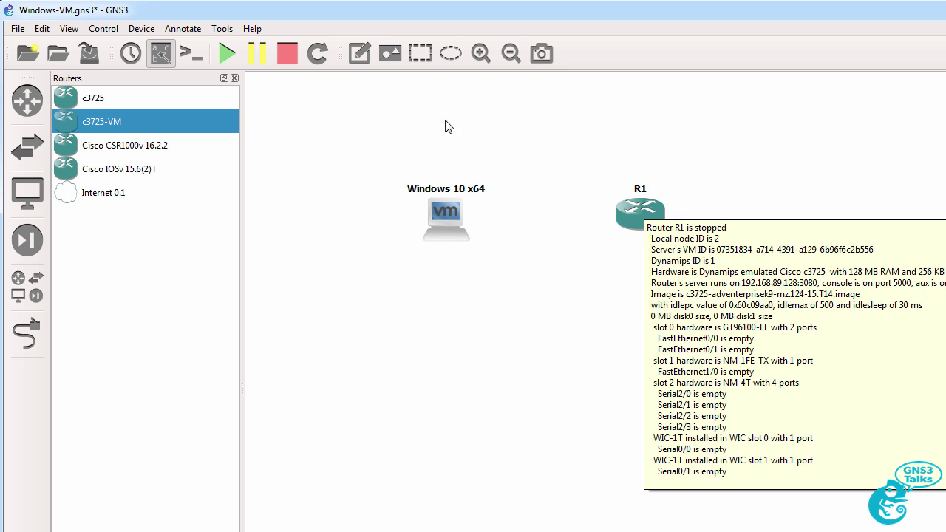
left_click(481, 54)
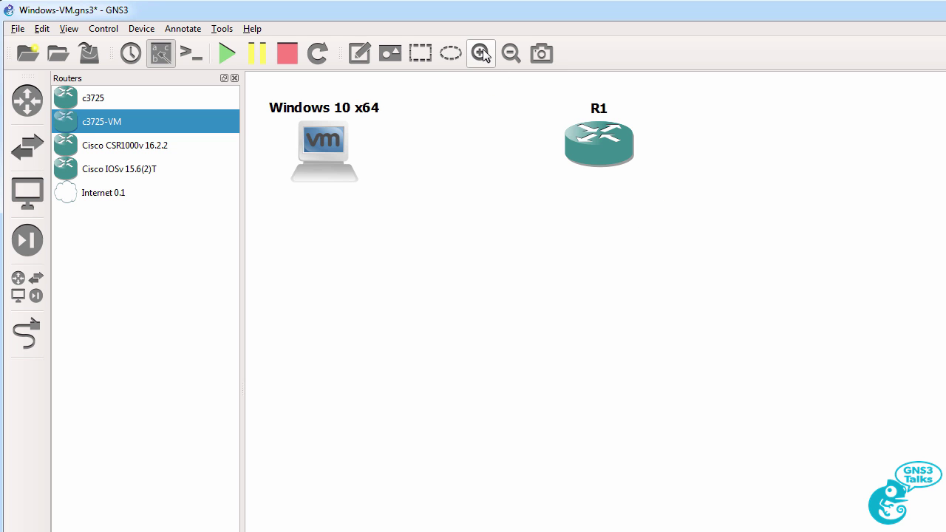
left_click(235, 78)
Step: Link the VM's Ethernet0 to R1's FastEthernet0/0 and tidy the f0/0 label
left_click(27, 334)
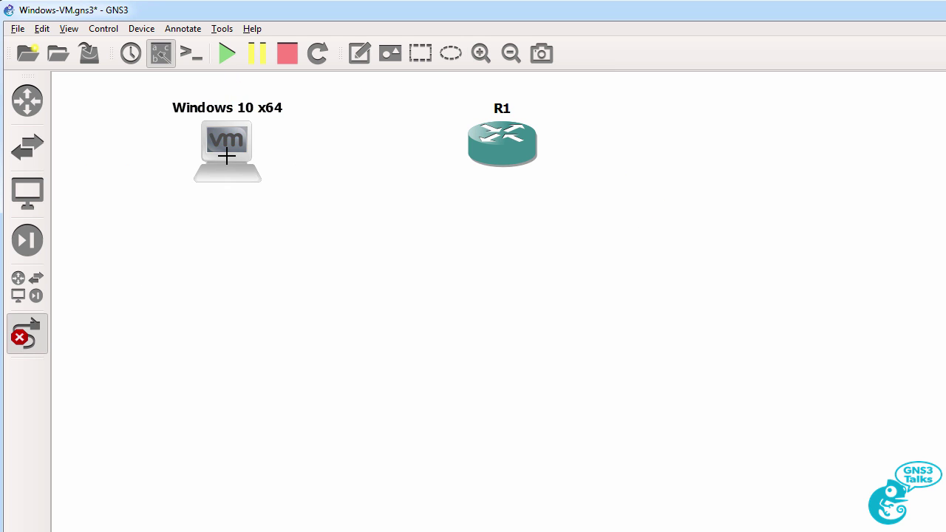
left_click(245, 133)
left_click(284, 138)
left_click(482, 144)
left_click(491, 152)
left_click(28, 334)
left_click_drag(501, 148, 443, 176)
left_click(481, 53)
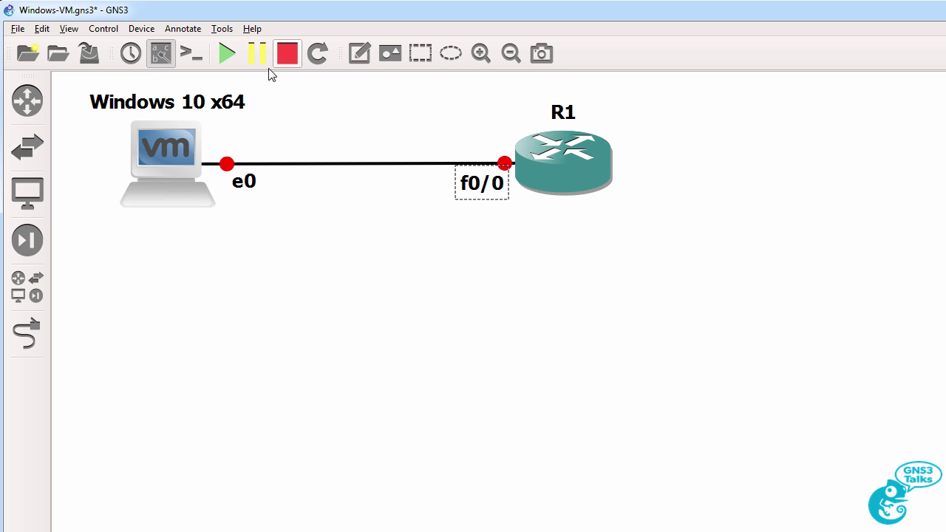
Step: Start the VM and R1, then open R1's console at the R1# prompt
left_click(223, 52)
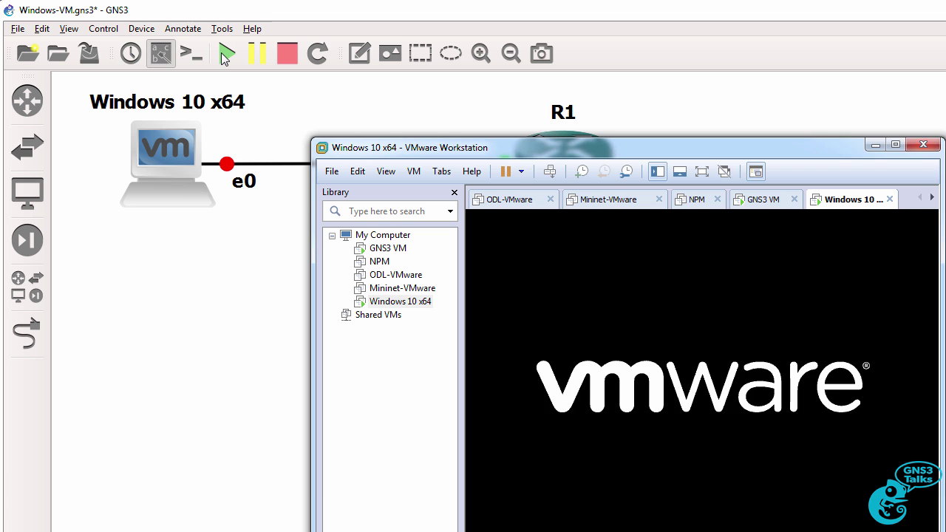
left_click_drag(634, 149, 630, 107)
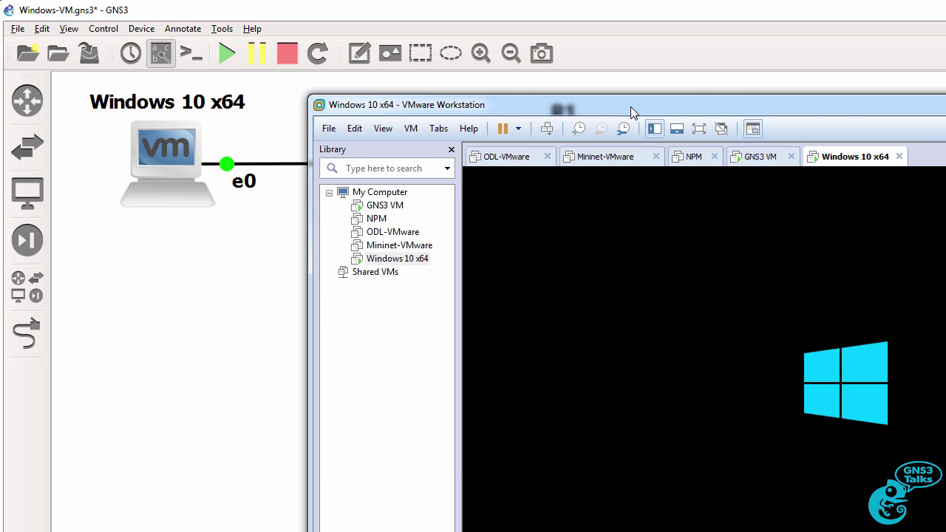
left_click(213, 55)
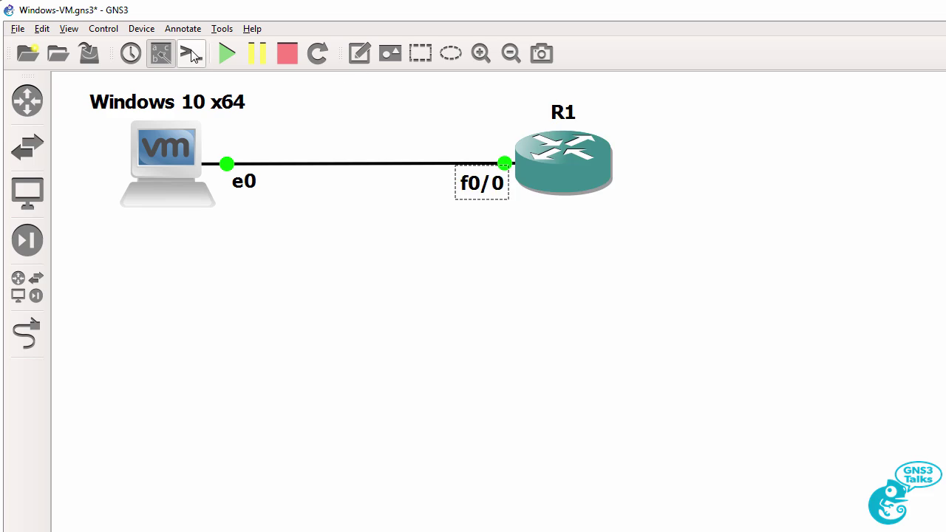
left_click(190, 55)
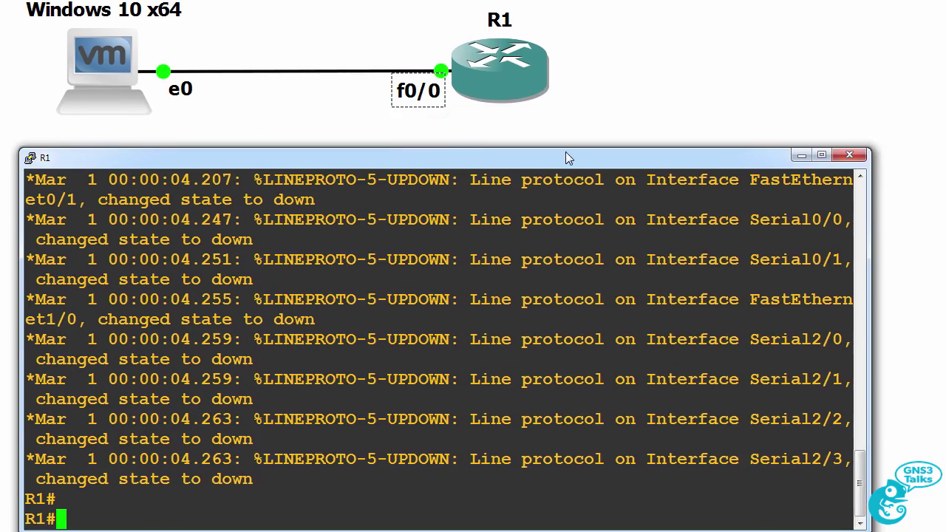
left_click_drag(566, 158, 556, 136)
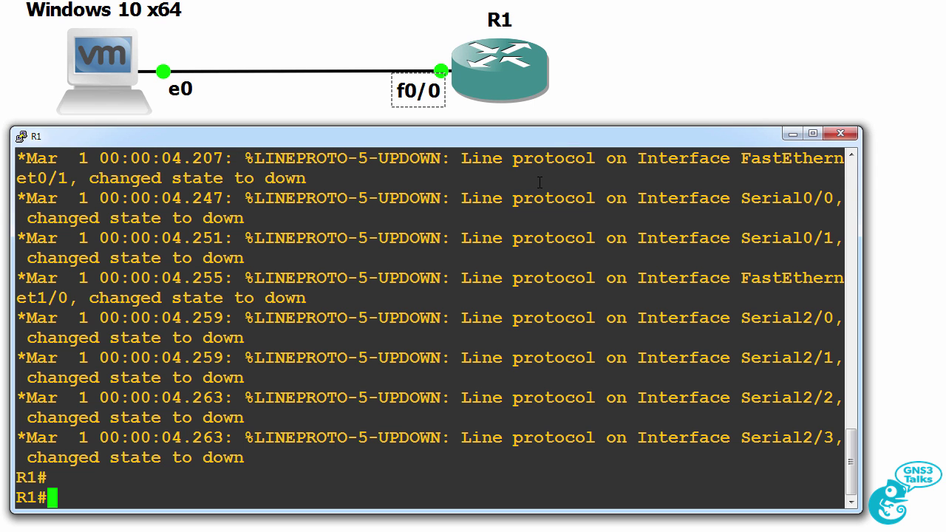
Step: Configure R1 f0/0 with 10.1.1.1 255.255.255.0, enable it with no shut, and end
type("conf t")
key("Return")
type("int f0/0")
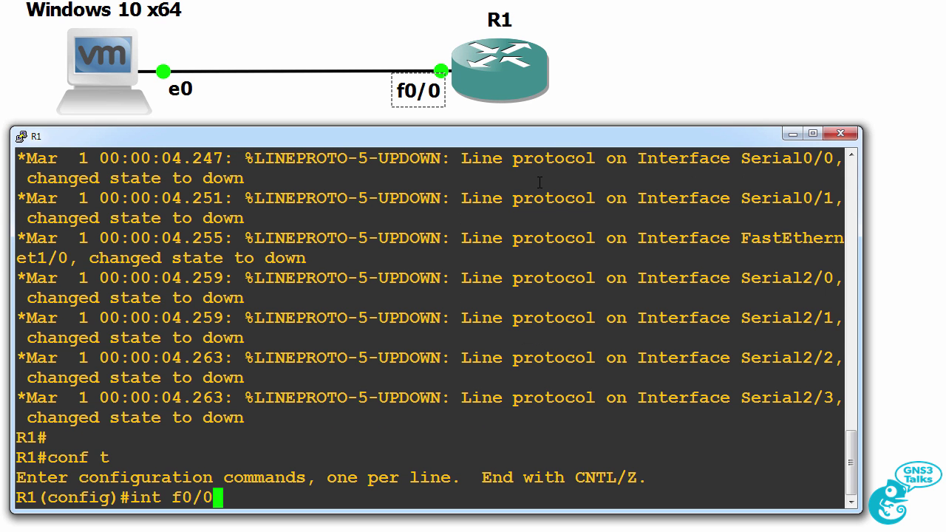
key("Return")
type("ip add")
key("Tab")
type("10.1.1.1 255.255.255.0")
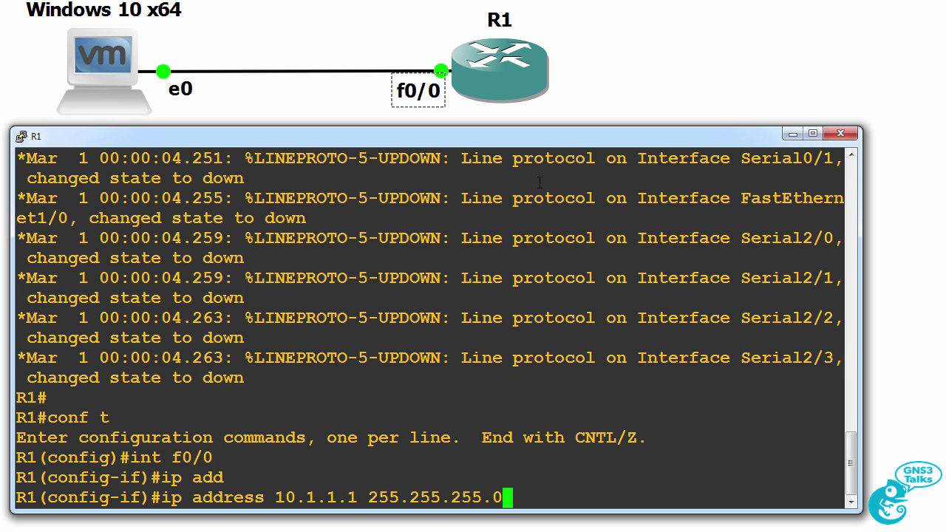
key("Return")
type("no shut")
key("Return")
type("end")
key("Return")
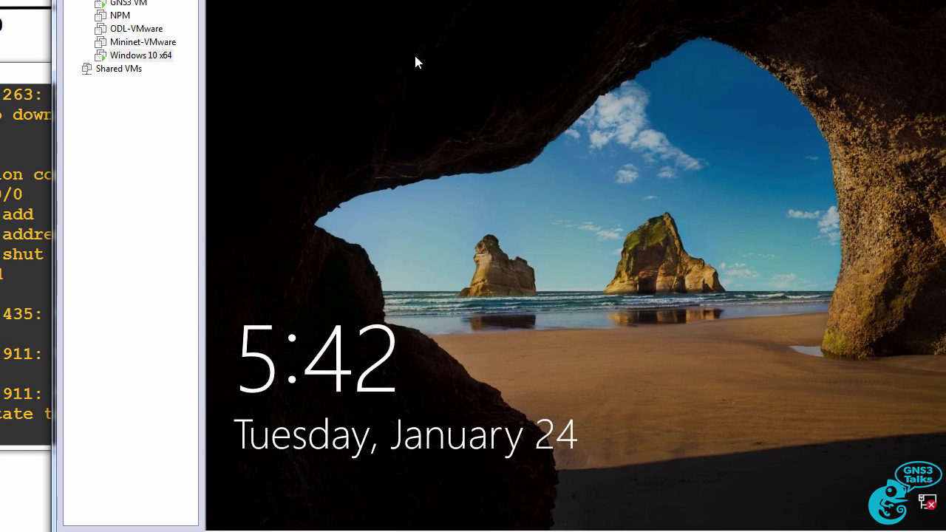
Step: Unlock the Windows 10 VM and sign in with the account password
left_click(410, 82)
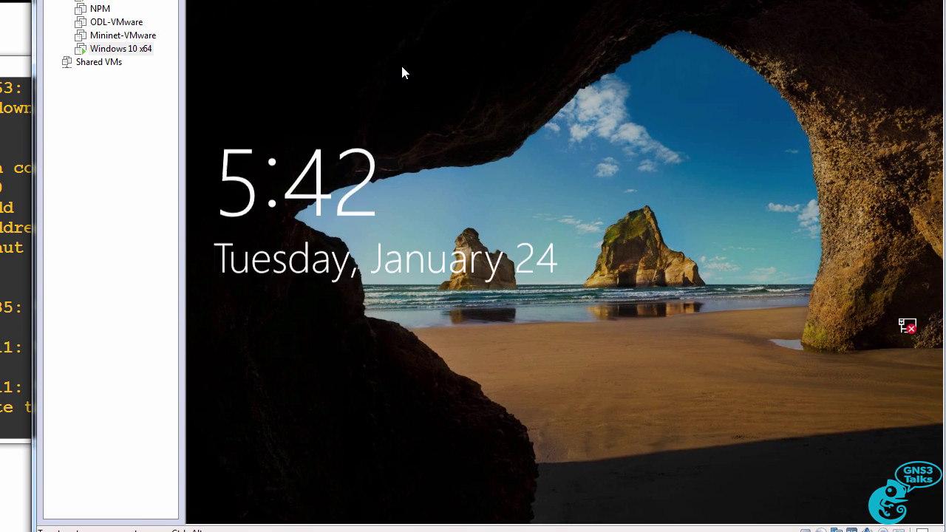
type("*****")
key("Return")
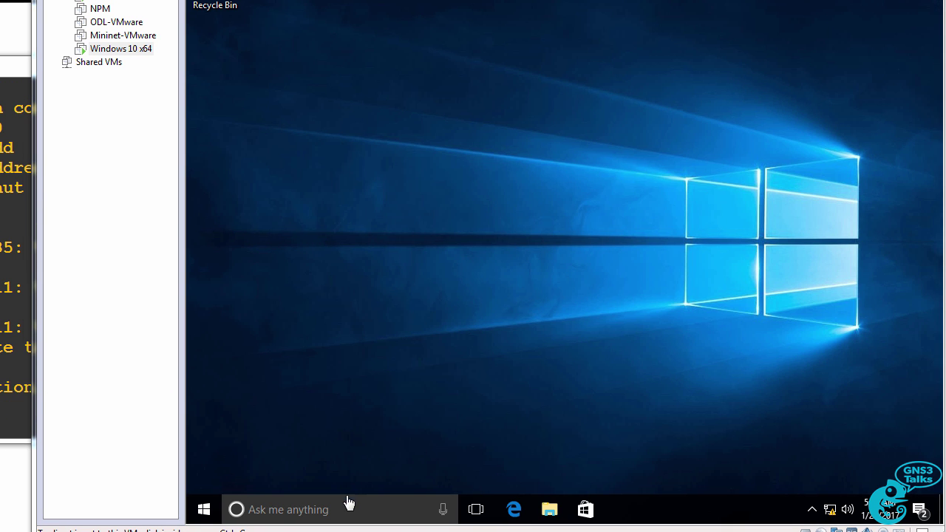
Step: Run ipconfig in Command Prompt, showing only the autoconfigured 169.254.118.220 address
left_click(305, 508)
type("cmd")
key("Return")
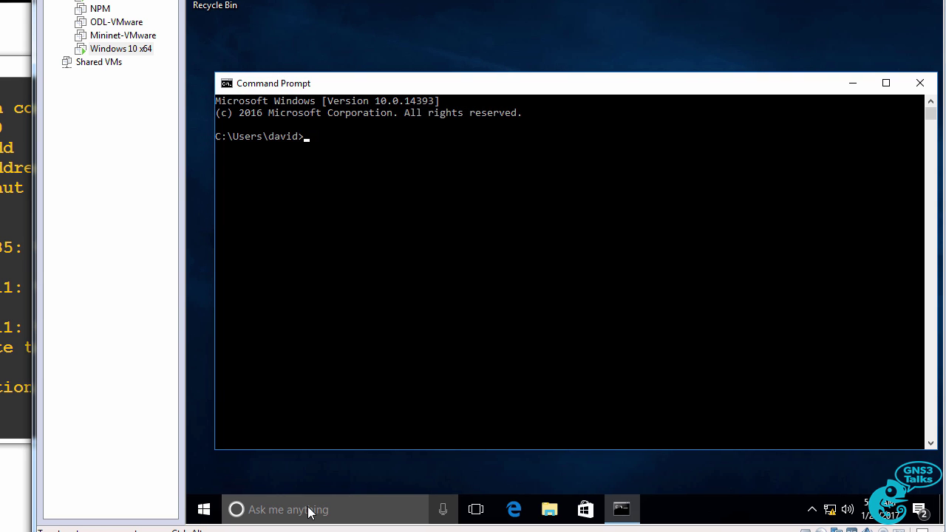
type("ipconfig")
key("Return")
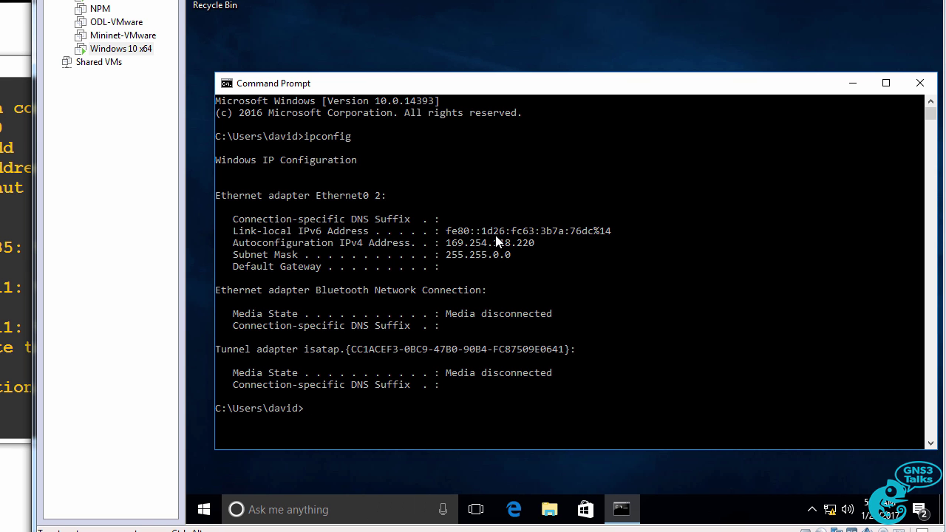
Step: Open the IPv4 properties of the Ethernet0 2 adapter via Network and Sharing Center
right_click(829, 509)
left_click(813, 505)
left_click(344, 104)
double_click(559, 133)
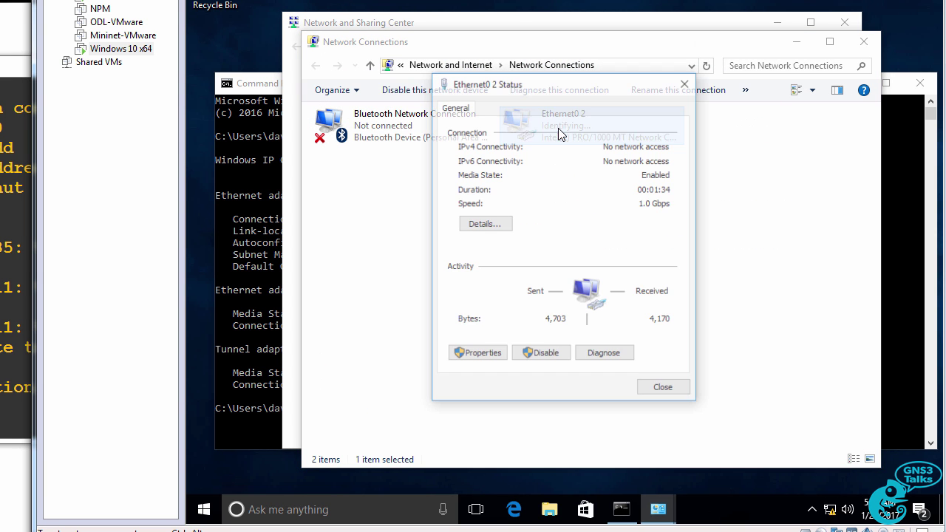
left_click(500, 353)
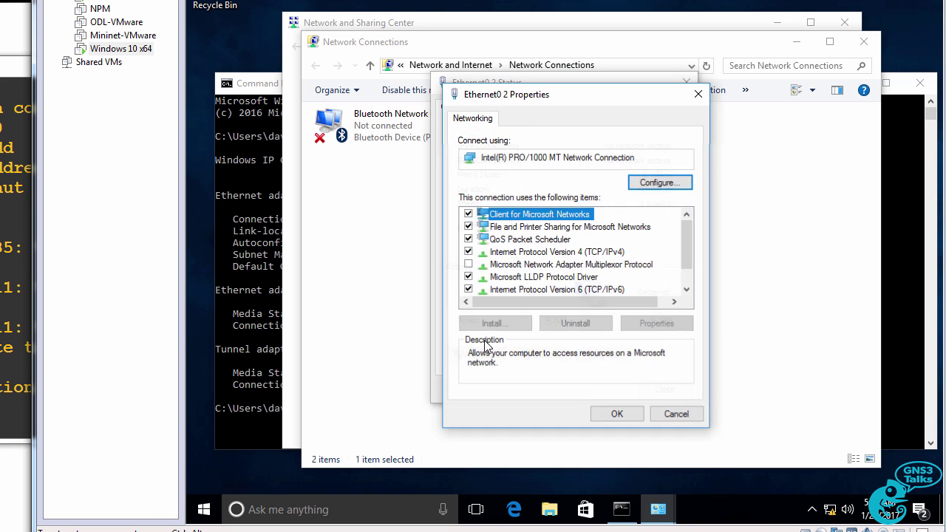
left_click(522, 253)
double_click(521, 254)
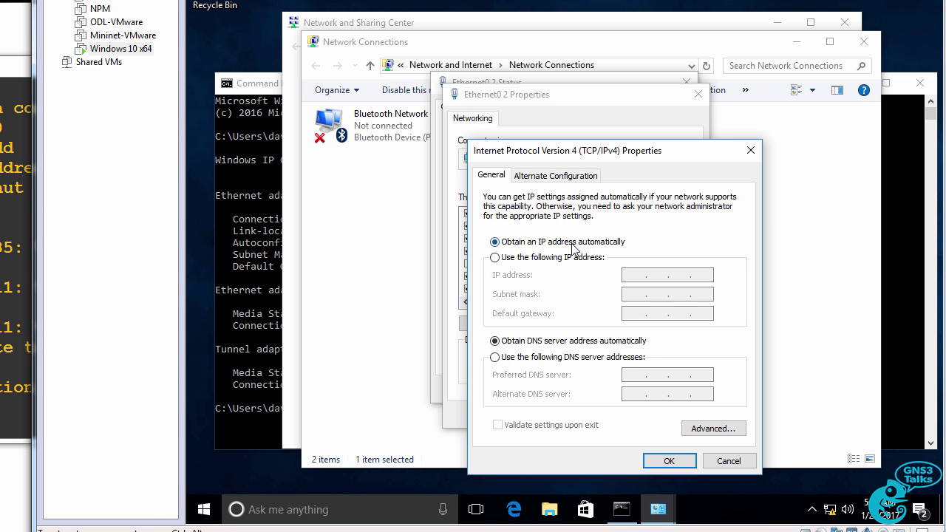
Step: Set static IP 10.1.1.2, mask 255.255.255.0, gateway 10.1.1.1, DNS 8.8.8.8 and save
left_click(575, 258)
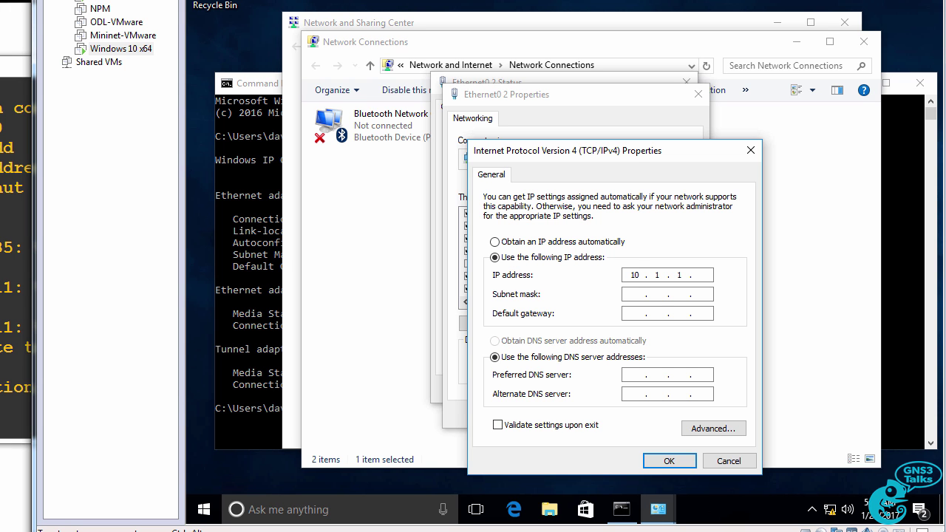
type("10.1.1.2")
key("Tab")
type("255.255.255")
key("Tab")
type("10")
key("Tab")
key("Tab")
left_click(668, 461)
left_click(617, 414)
left_click(654, 394)
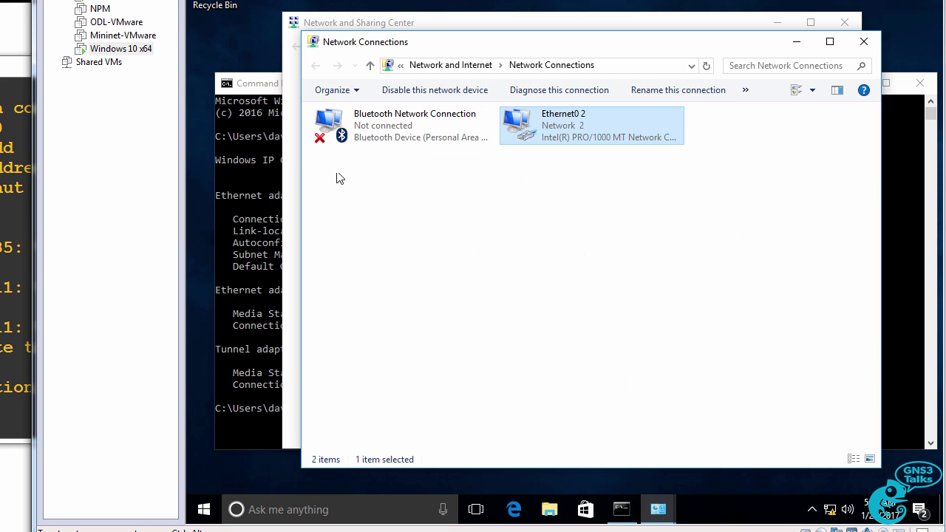
left_click(863, 42)
left_click(845, 22)
Step: Ping the VM's own address 10.1.1.2, then ping R1 at 10.1.1.1
type("ping 10.1.1.1")
key("BackSpace")
type("2")
key("Return")
key("ctrl+c")
key("Up")
key("BackSpace")
type("1")
key("Return")
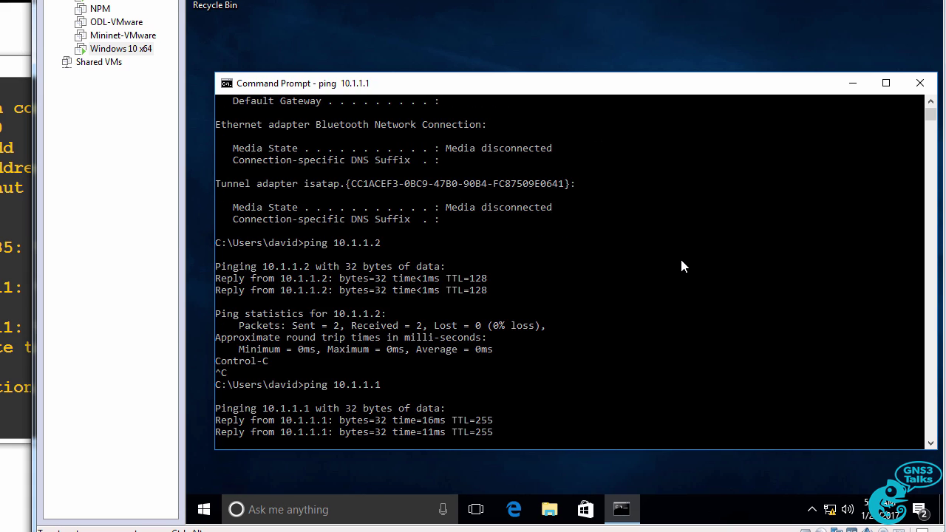
Step: Stop the VM's ping, ping 10.1.1.2 from R1's console, then bring the VM forward
key("ctrl+c")
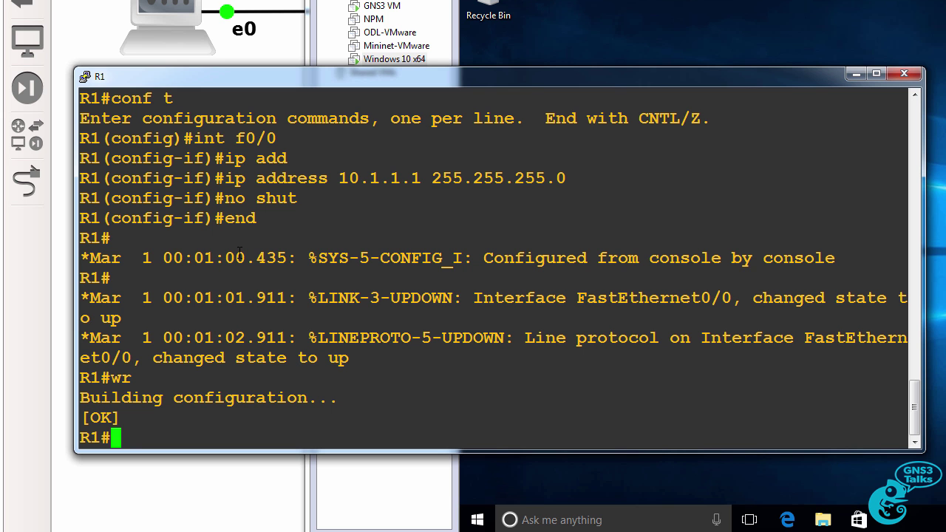
type("ping")
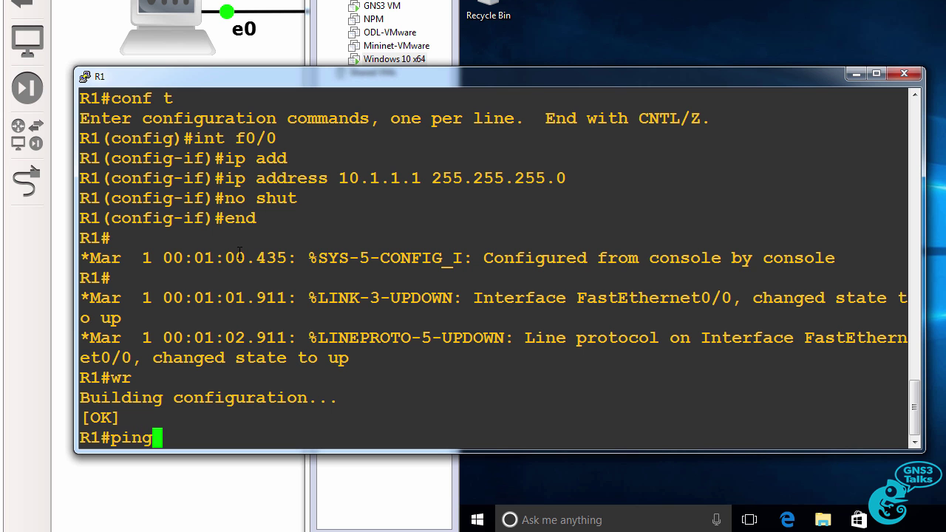
type(" 10.1.1.2")
key("Return")
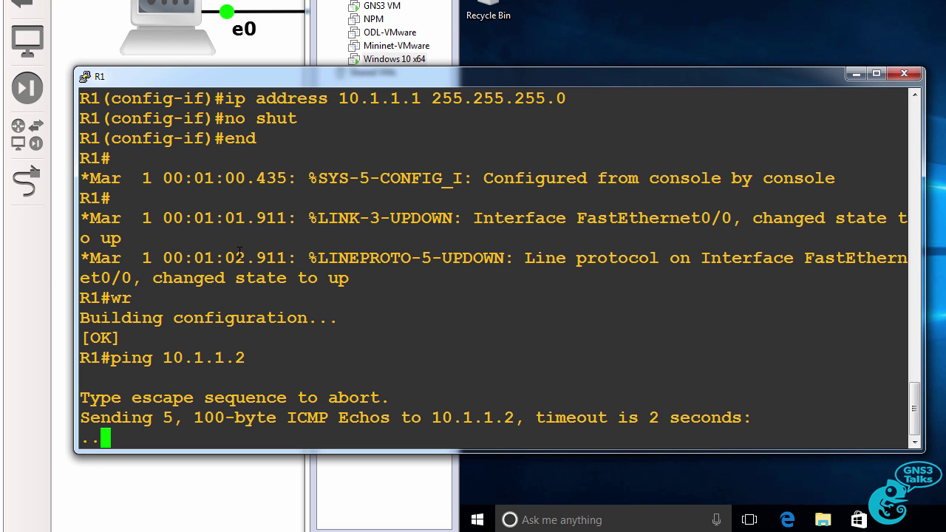
left_click(937, 255)
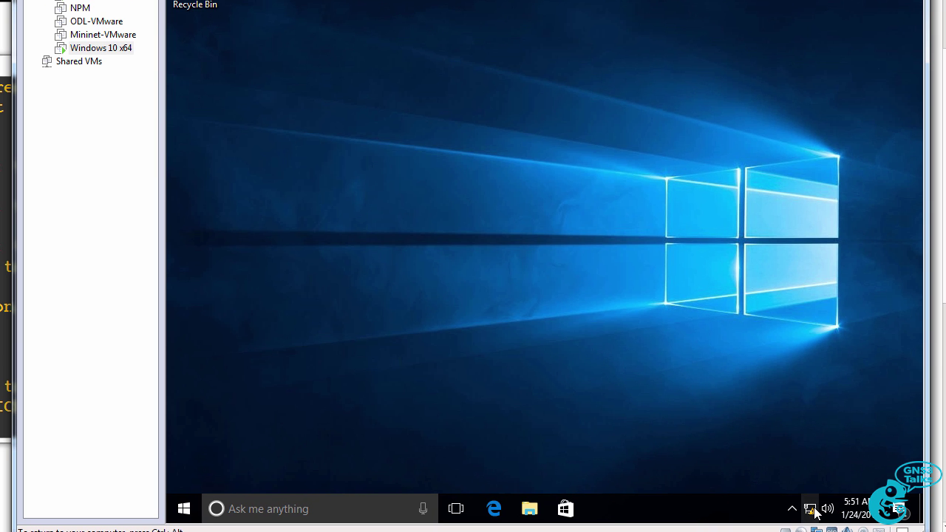
Step: Through Network and Sharing Center, switch Windows Firewall off for both private and public networks in the VM
right_click(815, 513)
left_click(809, 504)
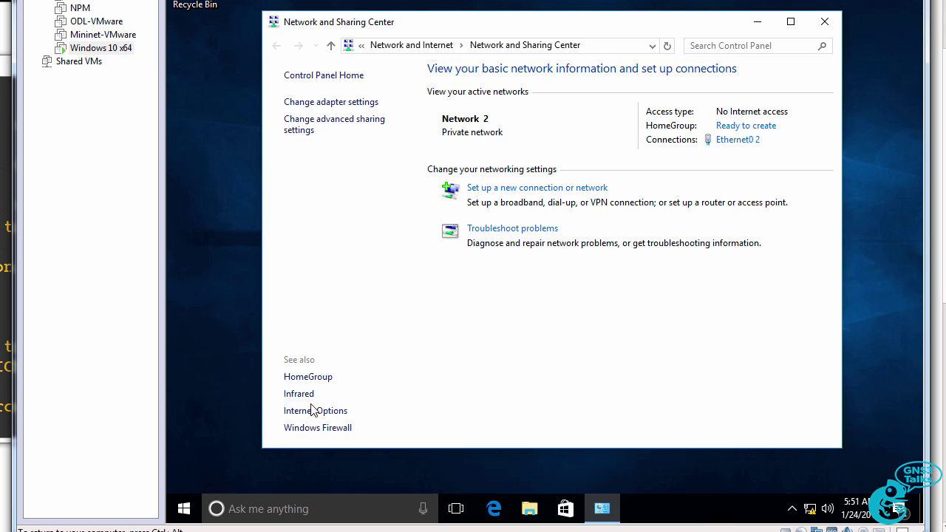
left_click(309, 429)
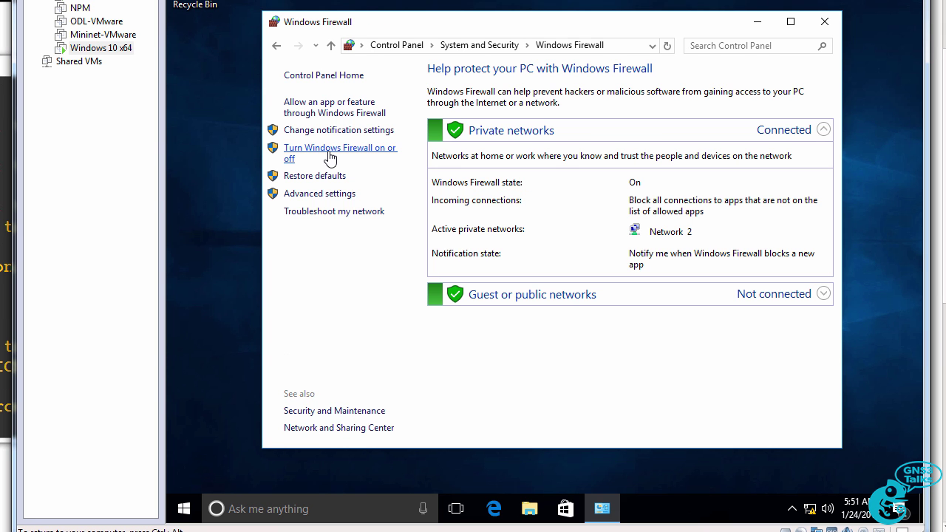
left_click(330, 156)
left_click(405, 185)
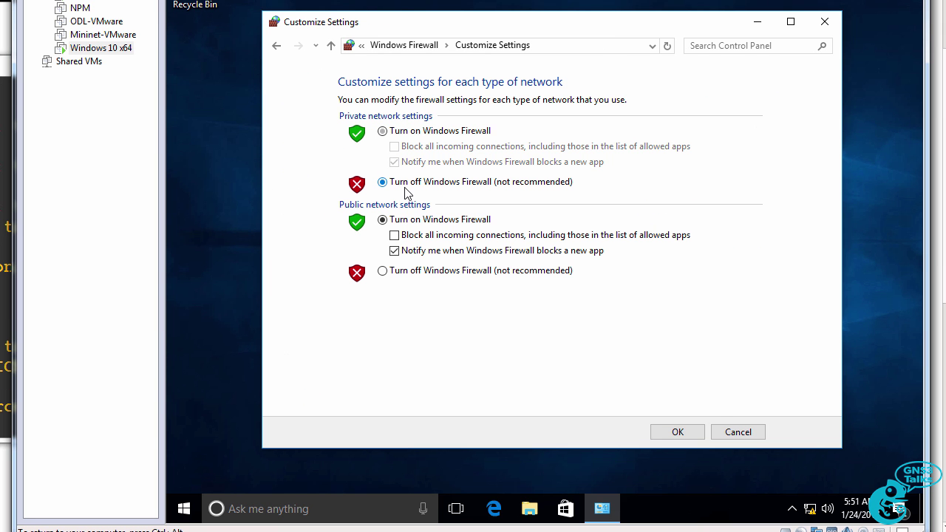
left_click(414, 272)
left_click(676, 433)
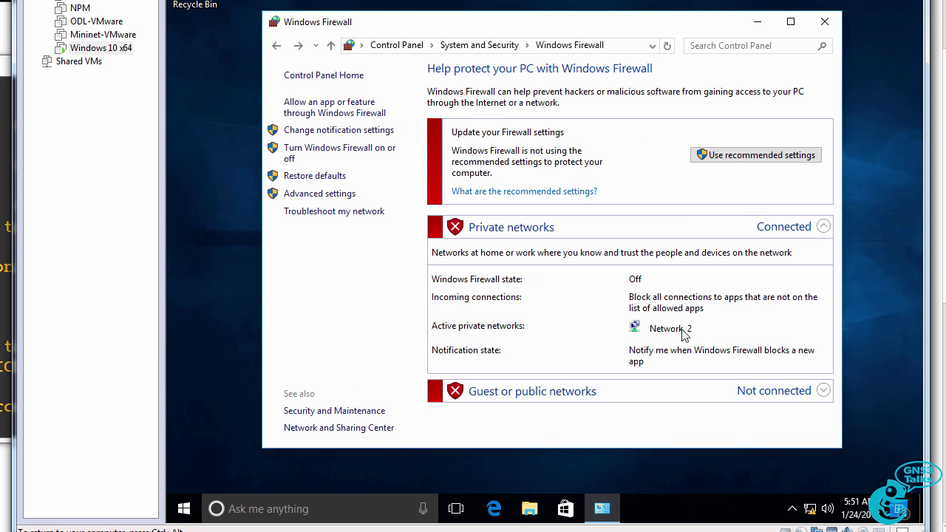
Step: Close the firewall window and repeat R1's ping to 10.1.1.2, now 5/5, then return to the VM
left_click(824, 21)
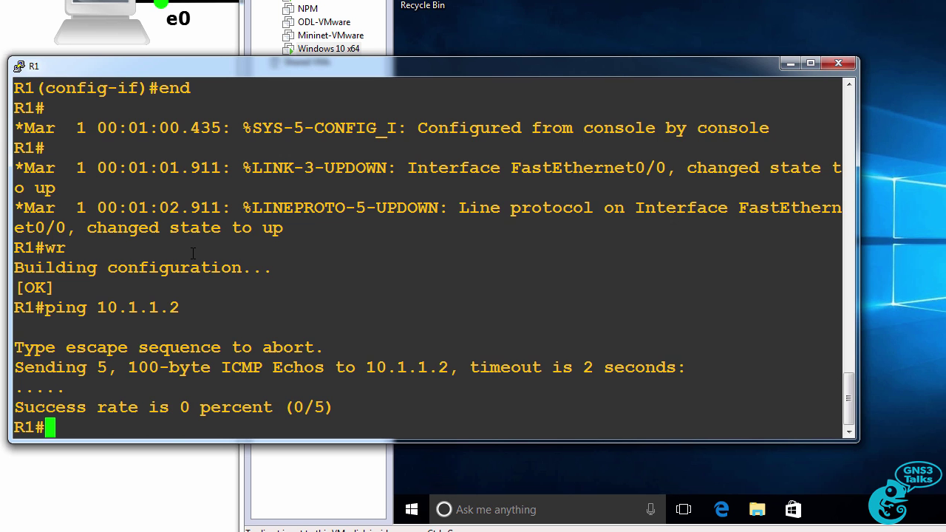
key("Up")
key("Return")
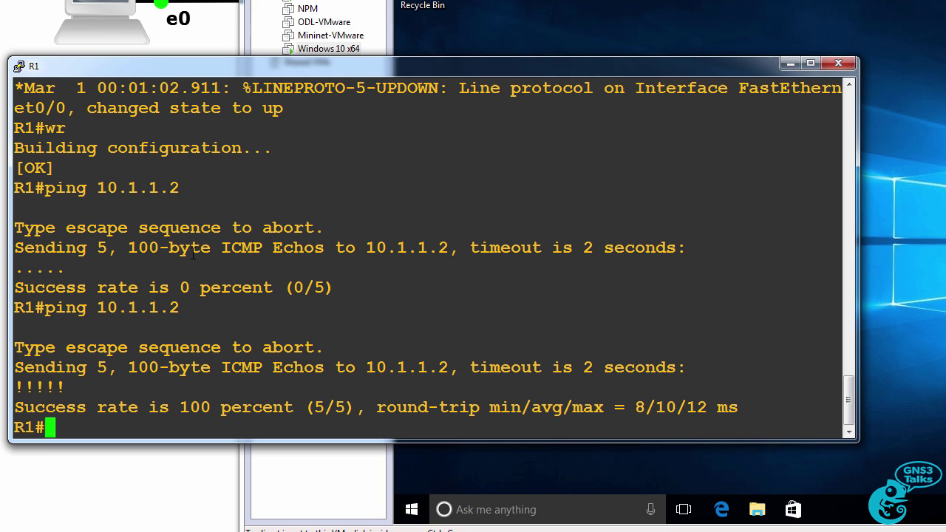
left_click(670, 42)
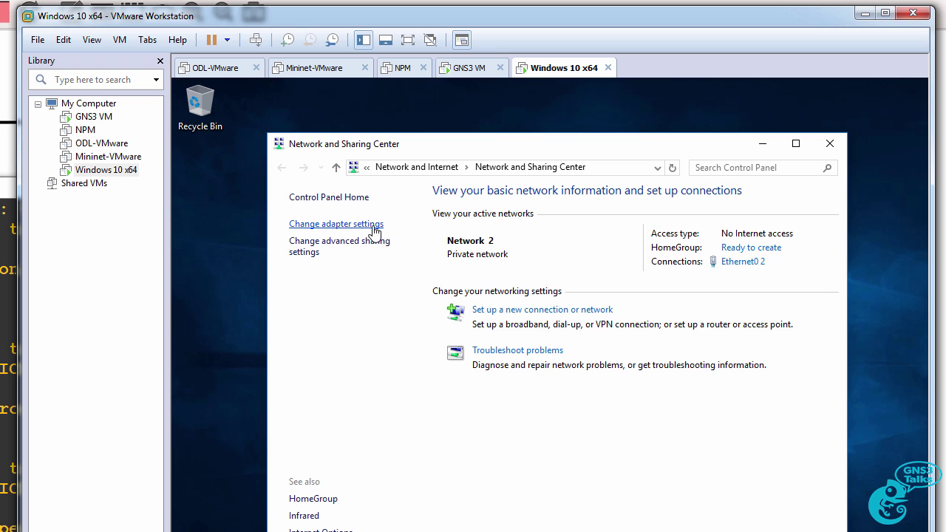
Step: Show the guest's Ethernet0 2 connection and keep the VM's network adapter on custom VMnet2
left_click(382, 226)
left_click(567, 264)
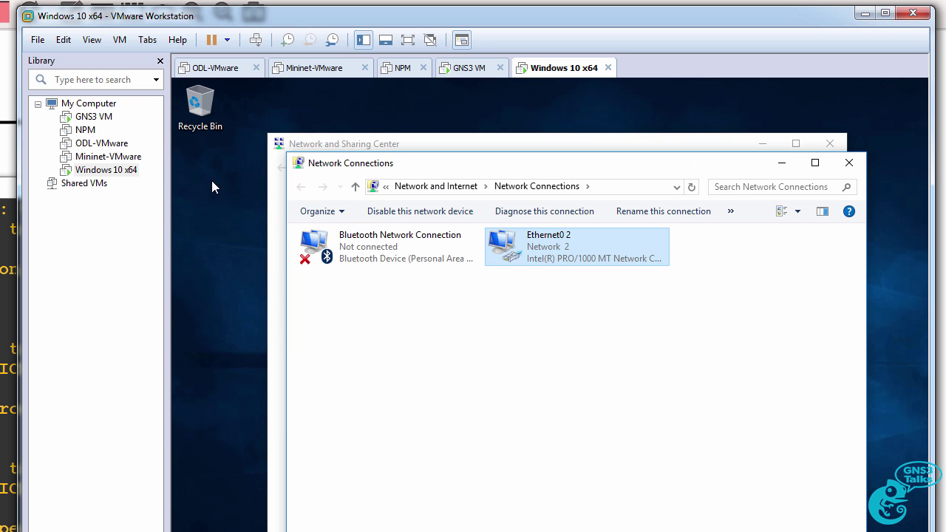
right_click(119, 170)
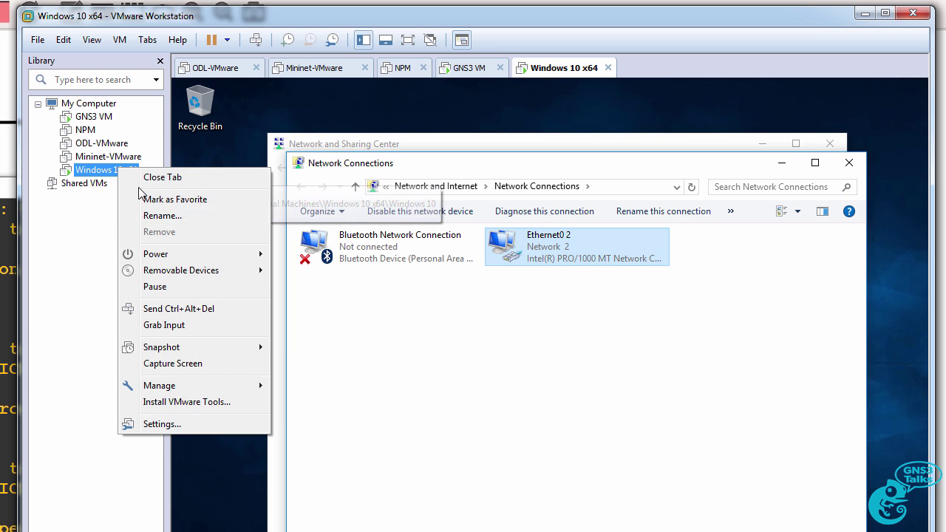
left_click(189, 426)
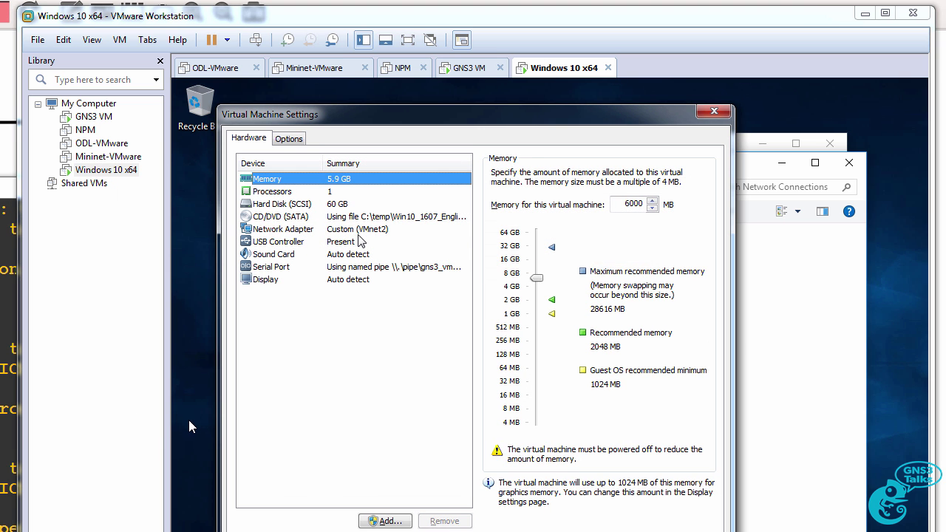
left_click(347, 230)
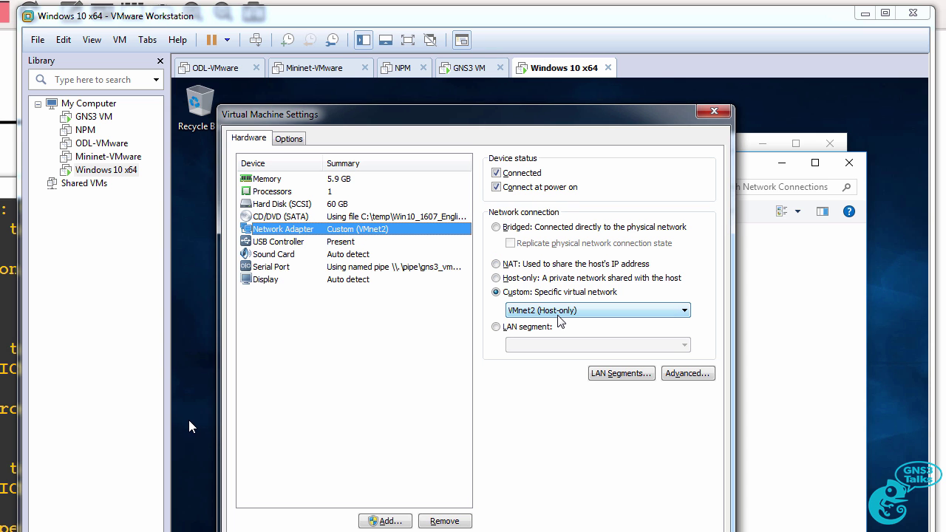
left_click(561, 266)
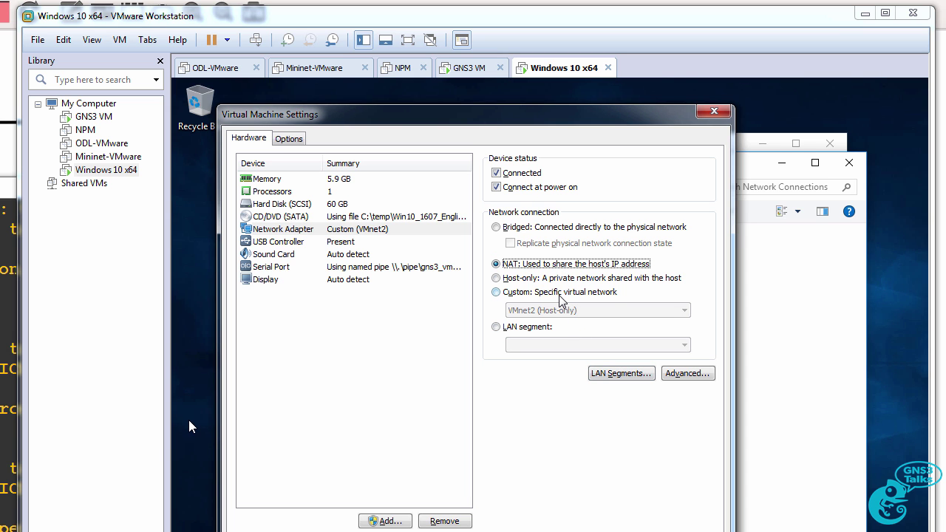
left_click(560, 294)
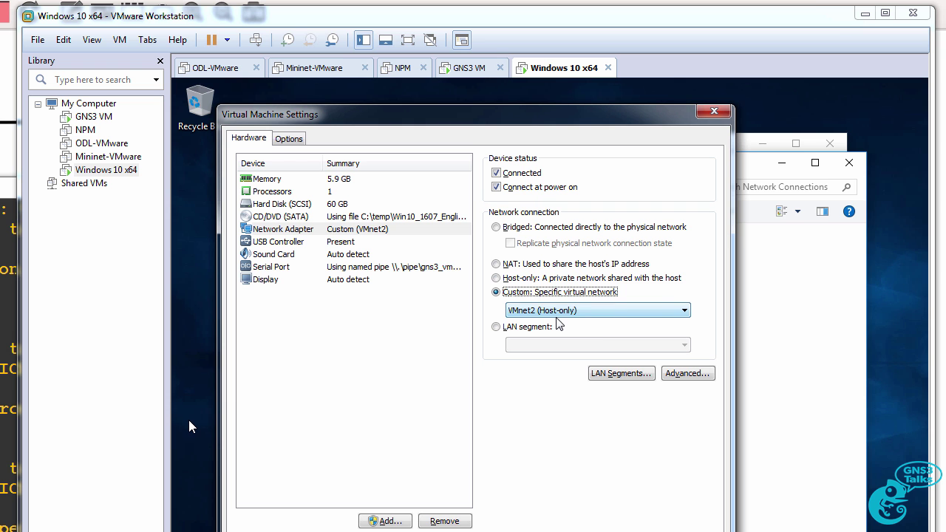
key("Return")
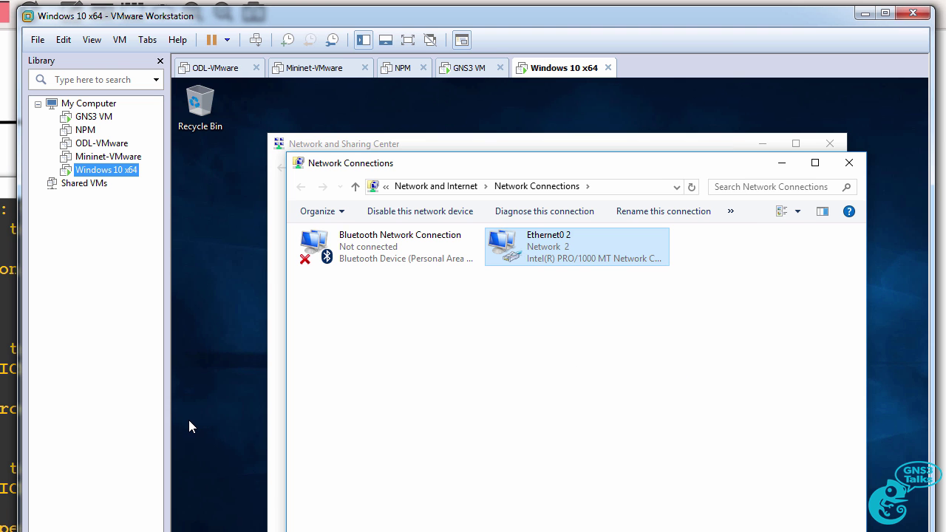
Step: Launch Command Prompt in the VM, ping R1 at 10.1.1.1, and enter 'debug ip icmp' on R1
key("super")
type("c")
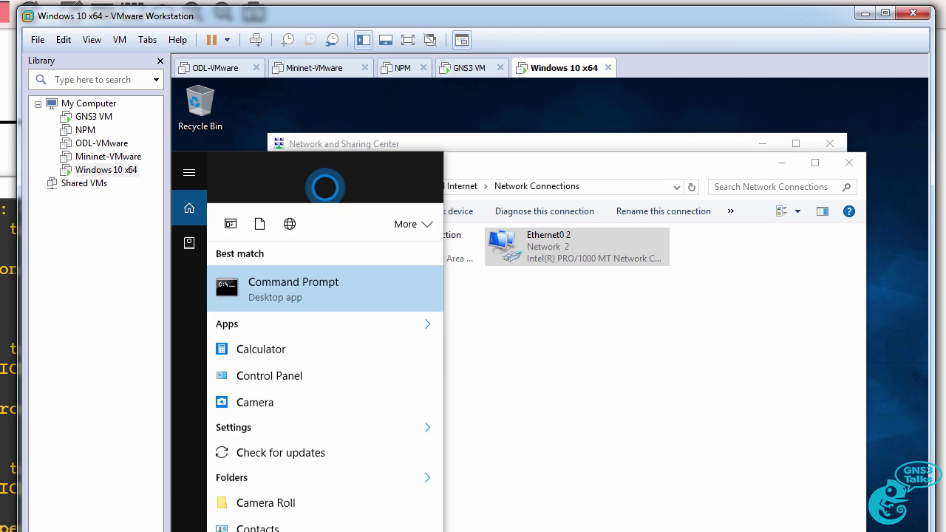
key("Return")
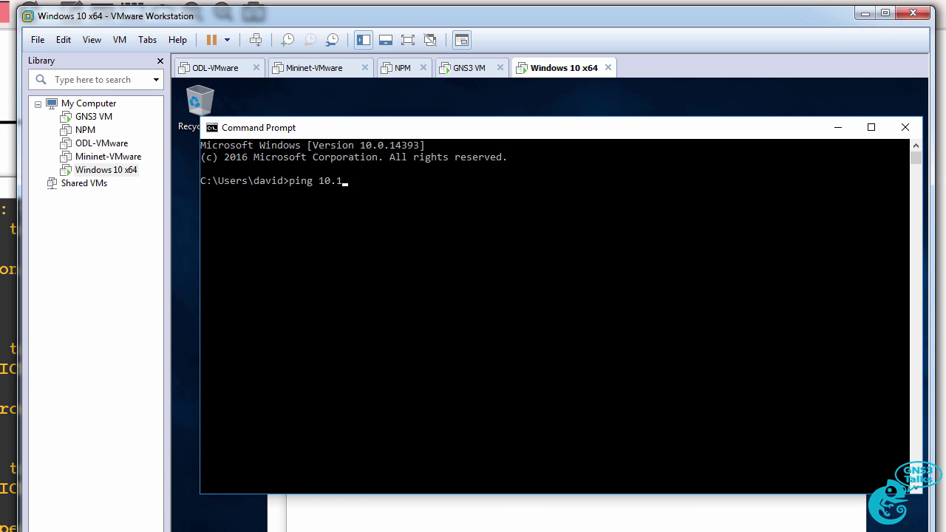
type("ping 10.1.1.1")
key("Return")
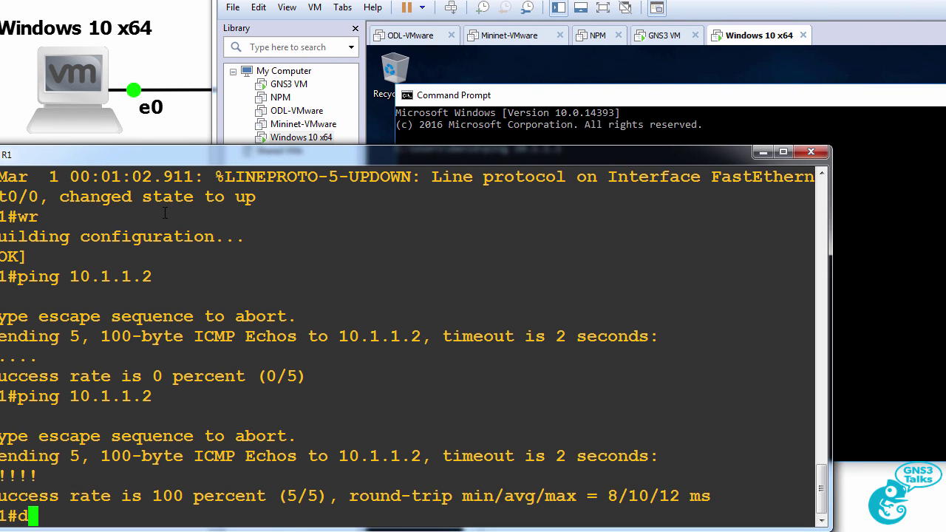
type("debug ip icmp")
Step: Enable ICMP debugging on R1, rerun the ping to 10.1.1.1, and drag an Internet 0.1 cloud onto the canvas
key("Return")
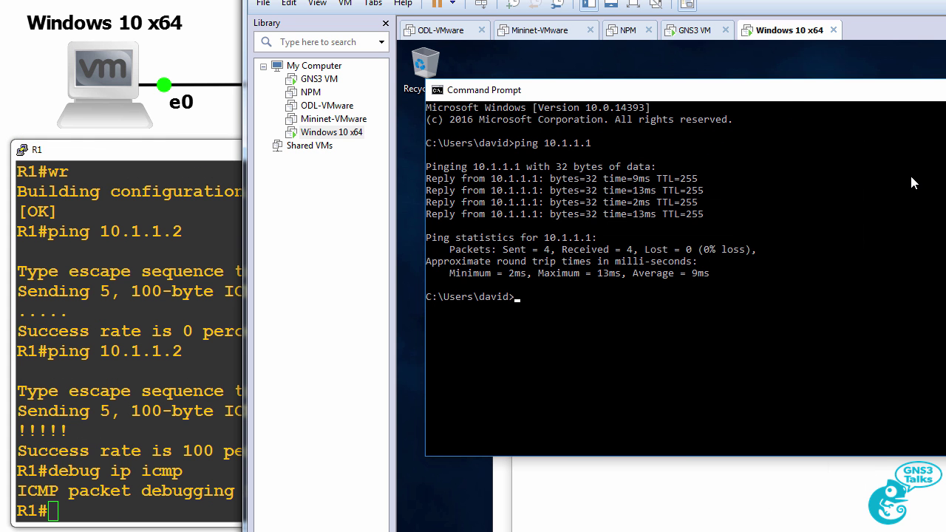
key("Up")
key("Return")
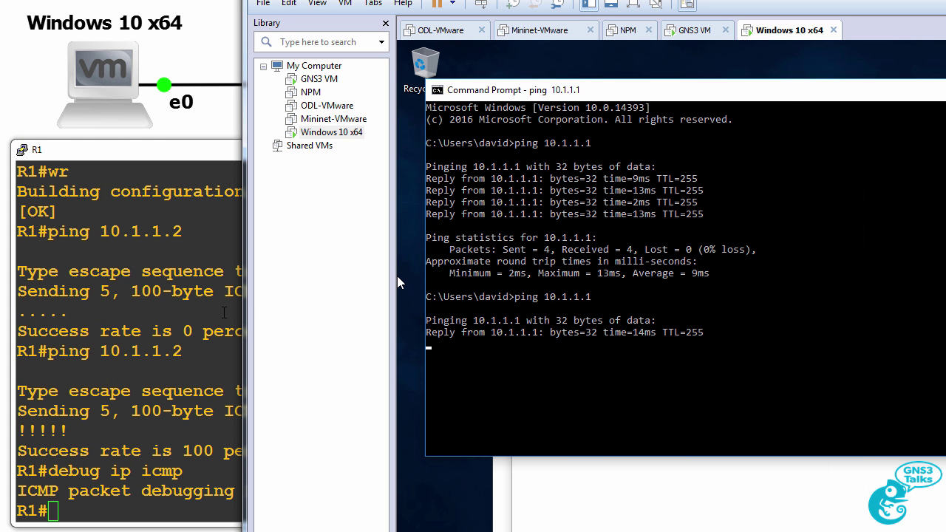
left_click(216, 312)
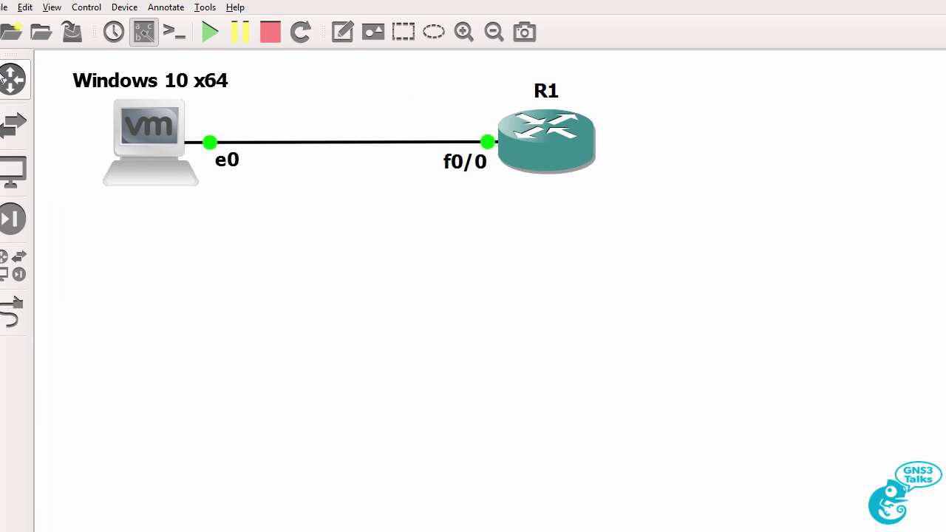
left_click(11, 78)
left_click_drag(111, 193, 935, 178)
Step: Link R1's FastEthernet0/1 port to the Internet 0.1-1 cloud's Ethernet0 port
left_click(234, 77)
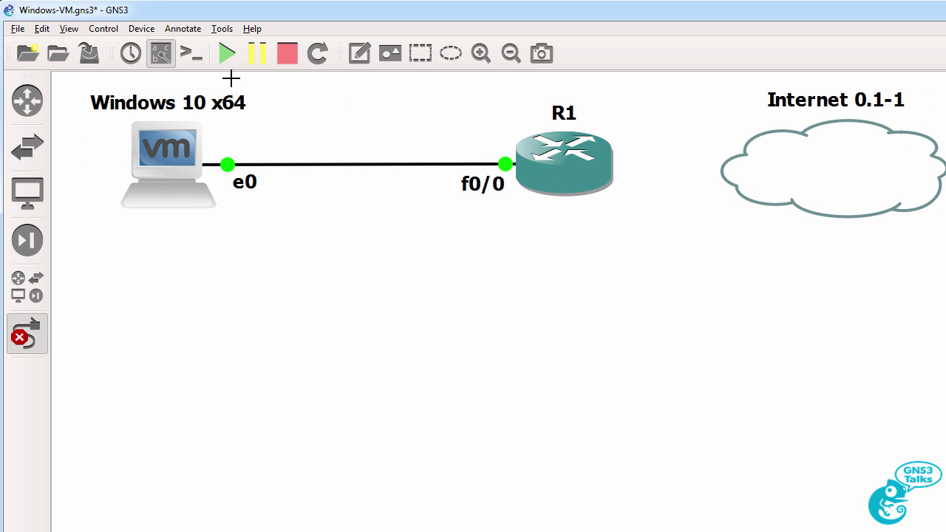
left_click(570, 154)
left_click(600, 179)
left_click(793, 168)
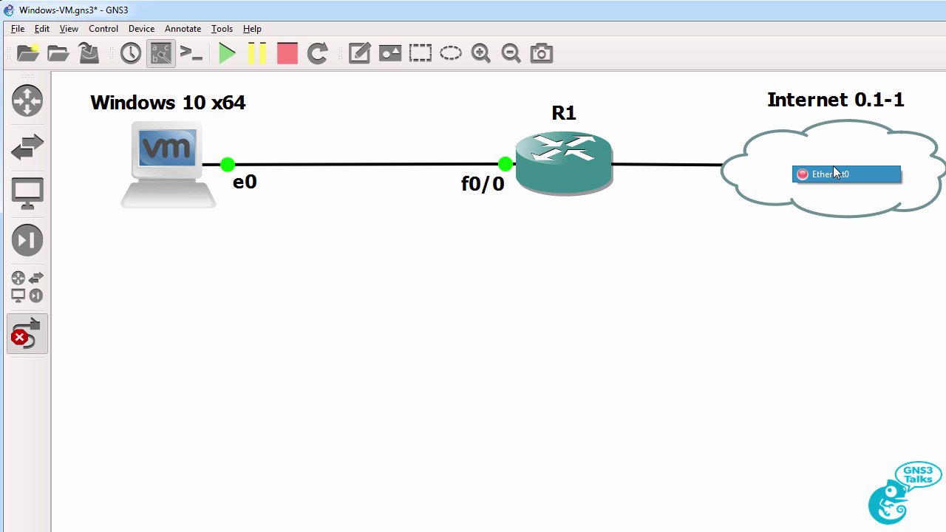
left_click(821, 174)
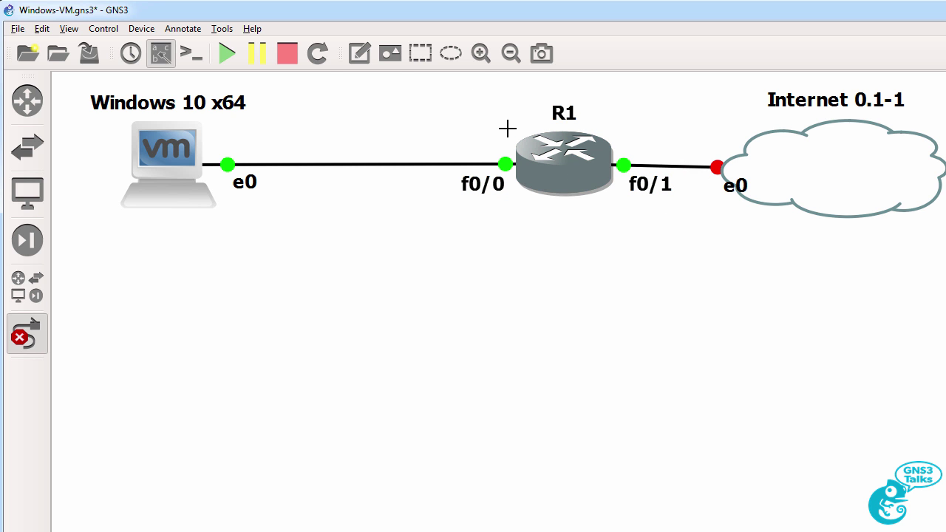
Step: Nudge the Internet cloud up and right and move its e0 label beside the link
key("Escape")
left_click_drag(806, 182, 820, 176)
left_click_drag(753, 191, 725, 190)
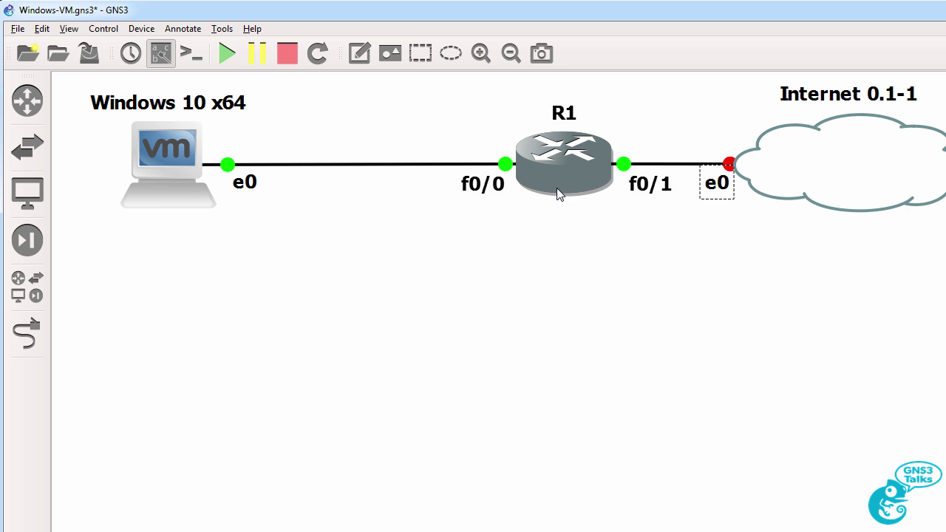